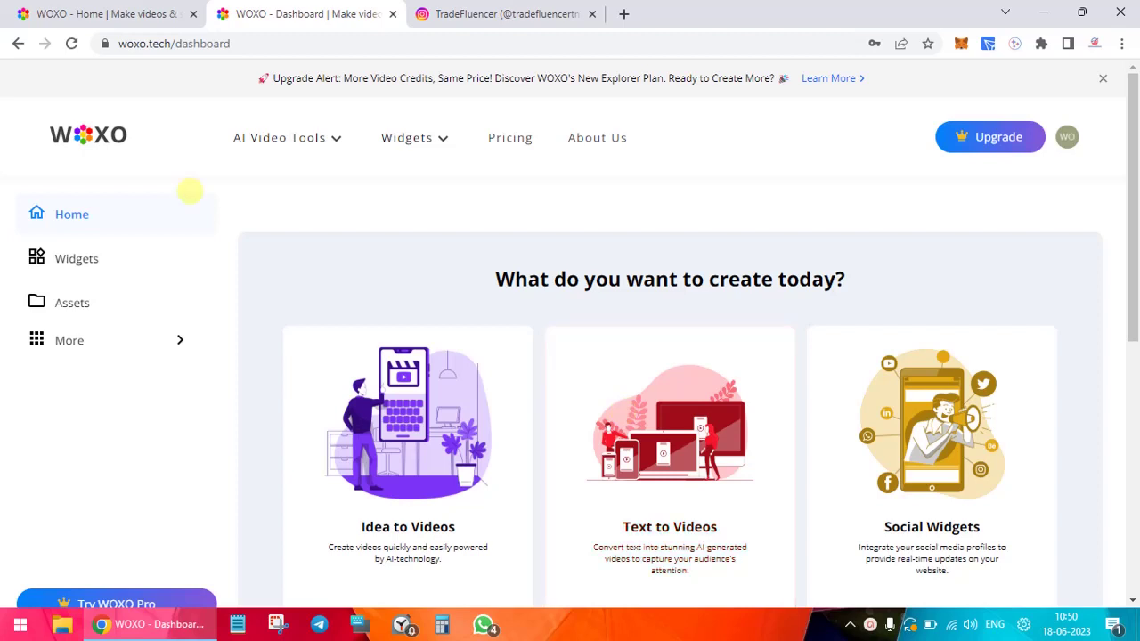
Browse down the WOXO home page, then return to the WOXO dashboard
left_click(107, 13)
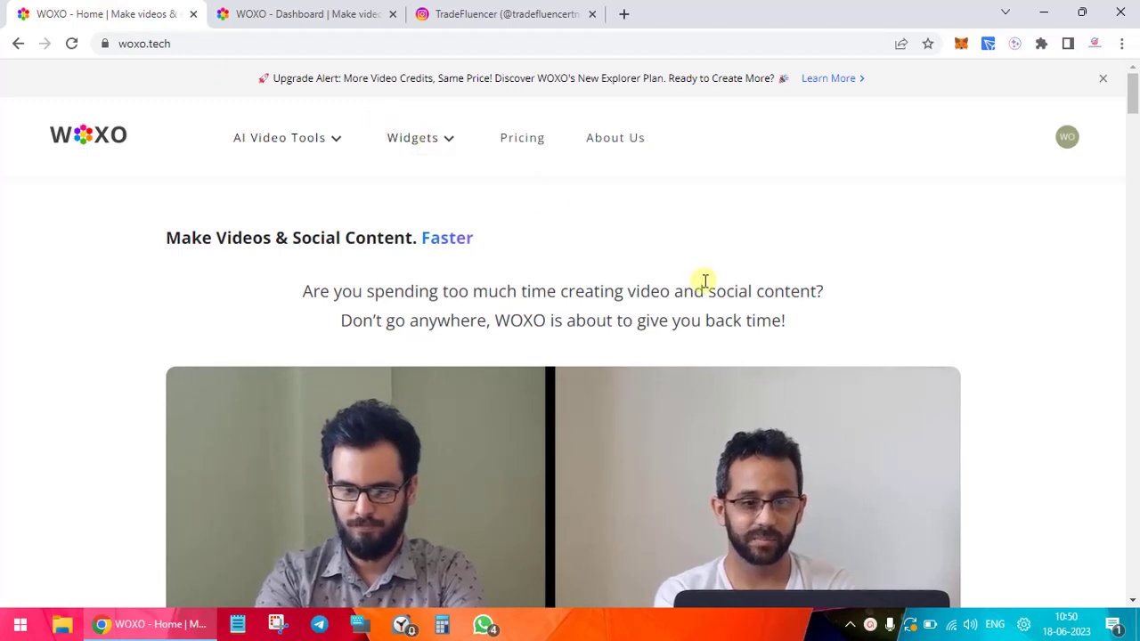
scroll(702, 281, "down", 2)
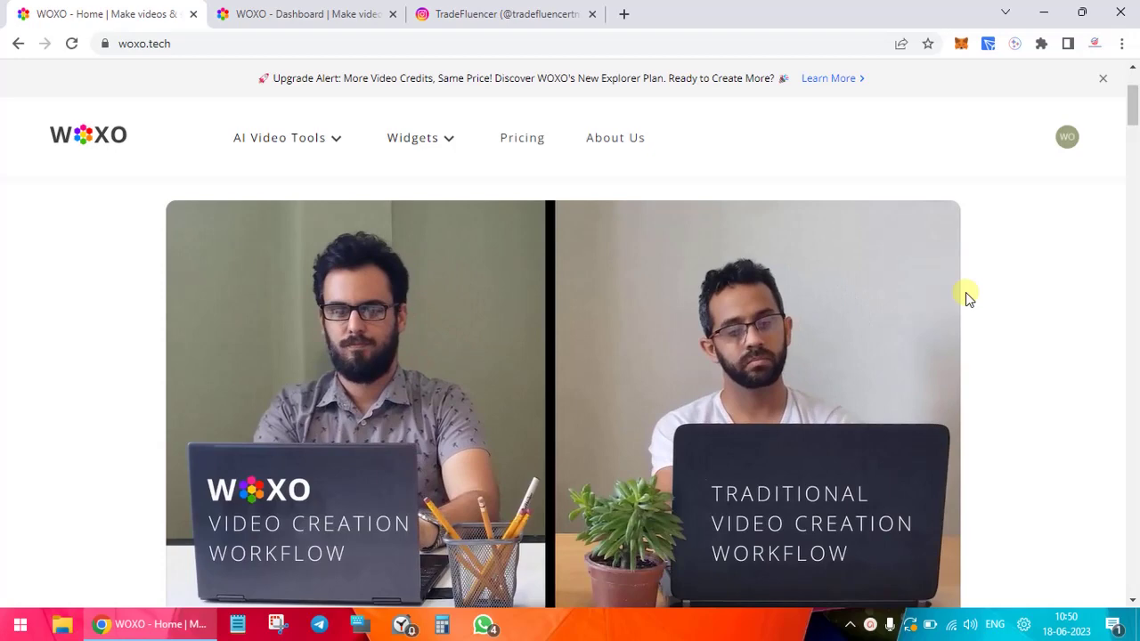
scroll(967, 297, "down", 2)
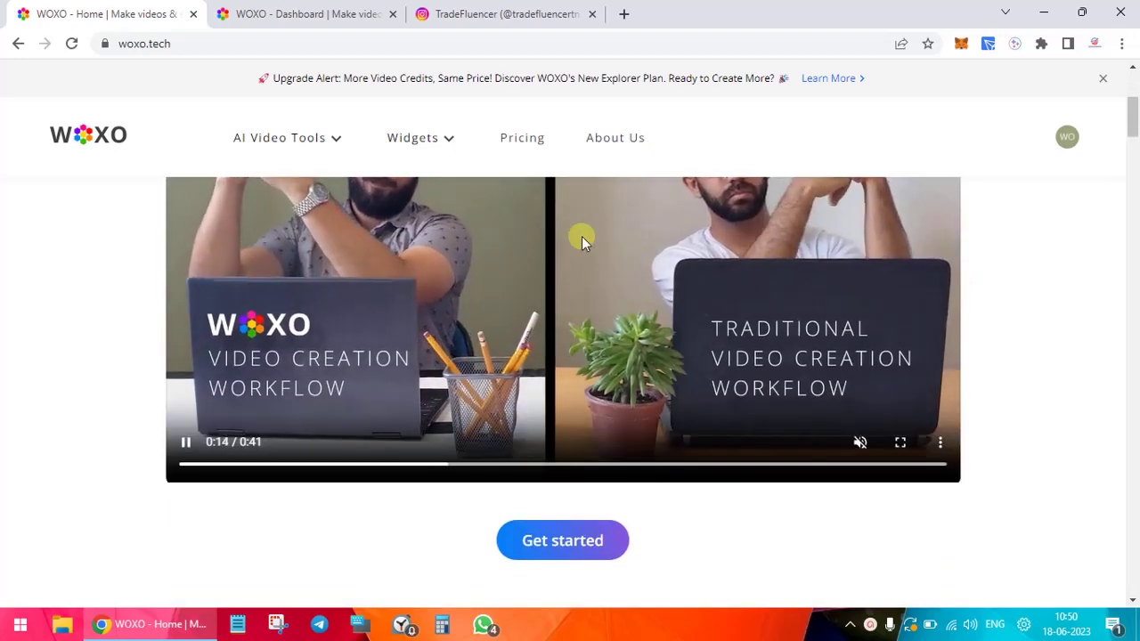
scroll(581, 236, "down", 3)
scroll(581, 236, "down", 2)
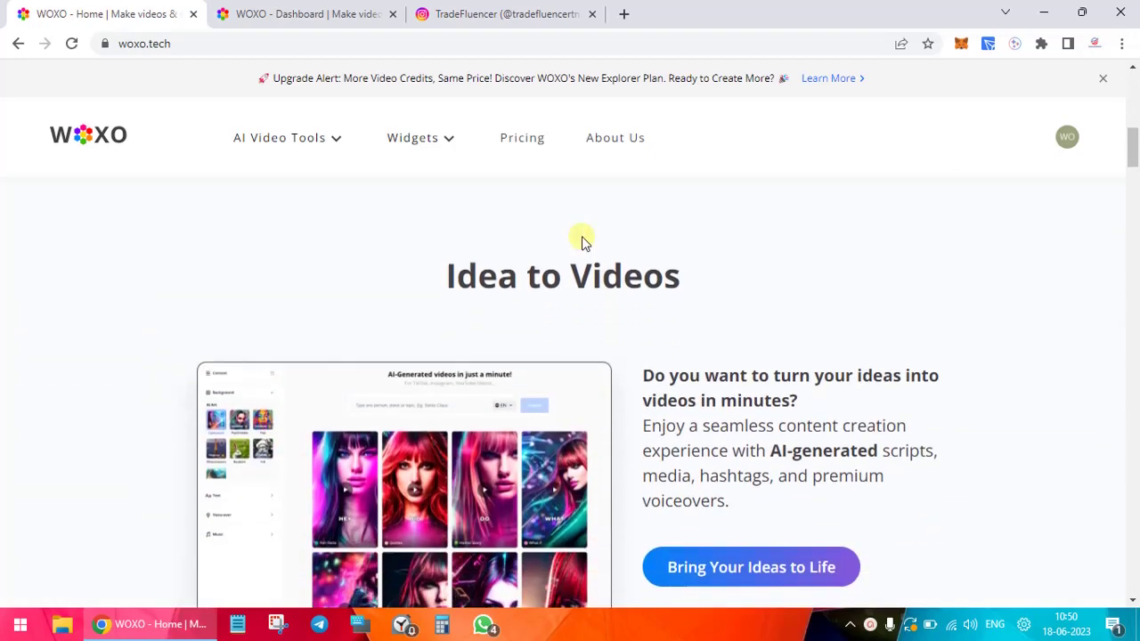
scroll(581, 236, "down", 3)
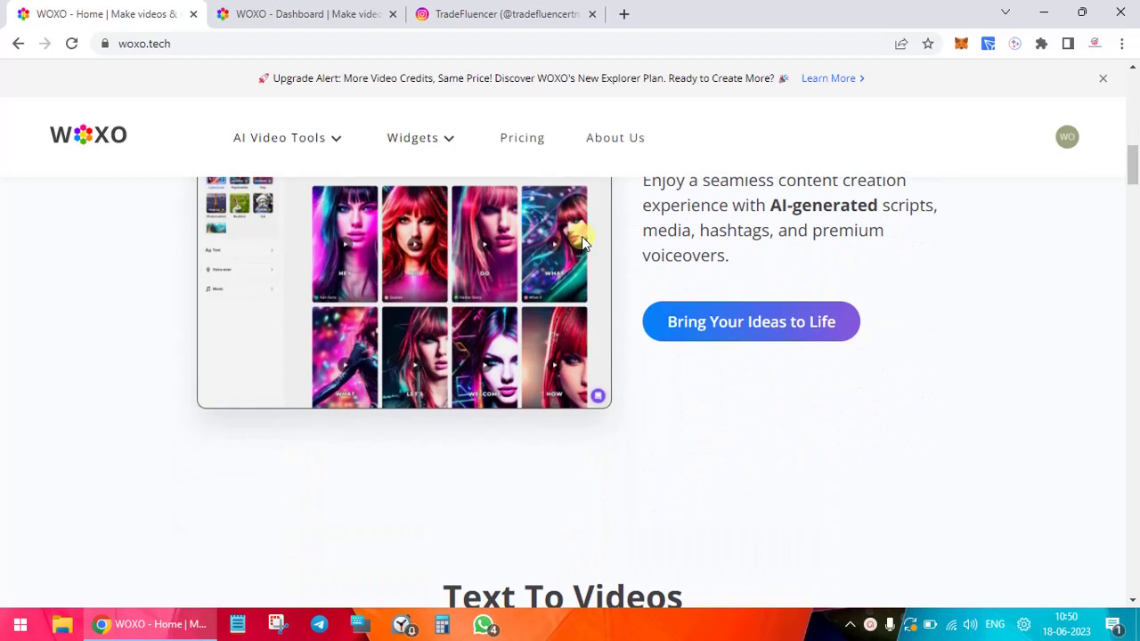
scroll(582, 238, "down", 3)
scroll(582, 239, "down", 5)
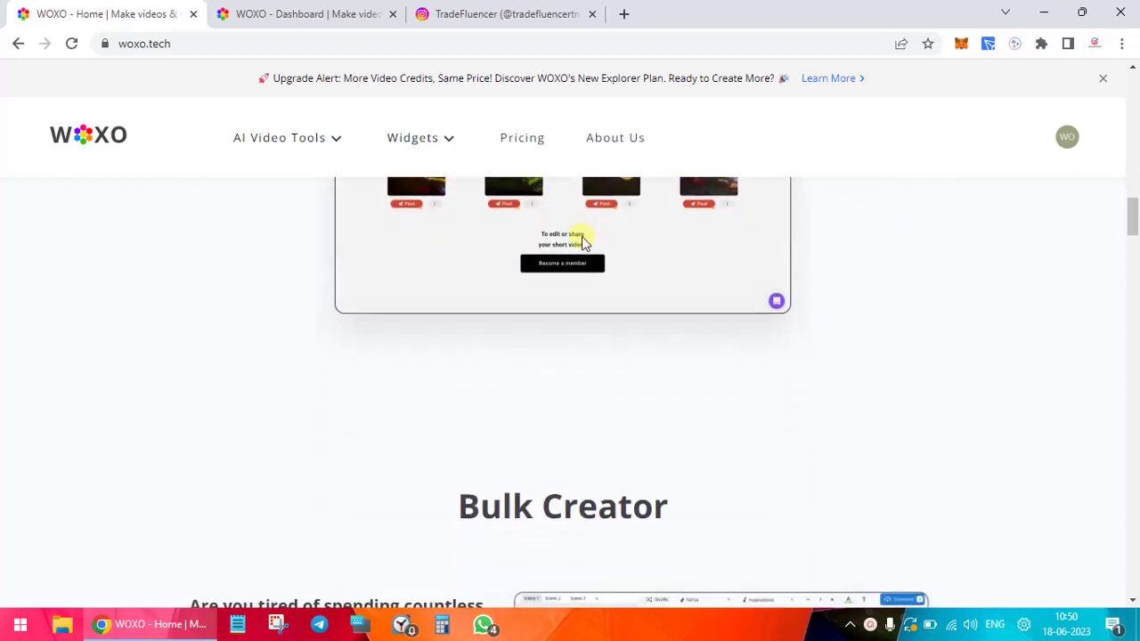
scroll(644, 394, "down", 15)
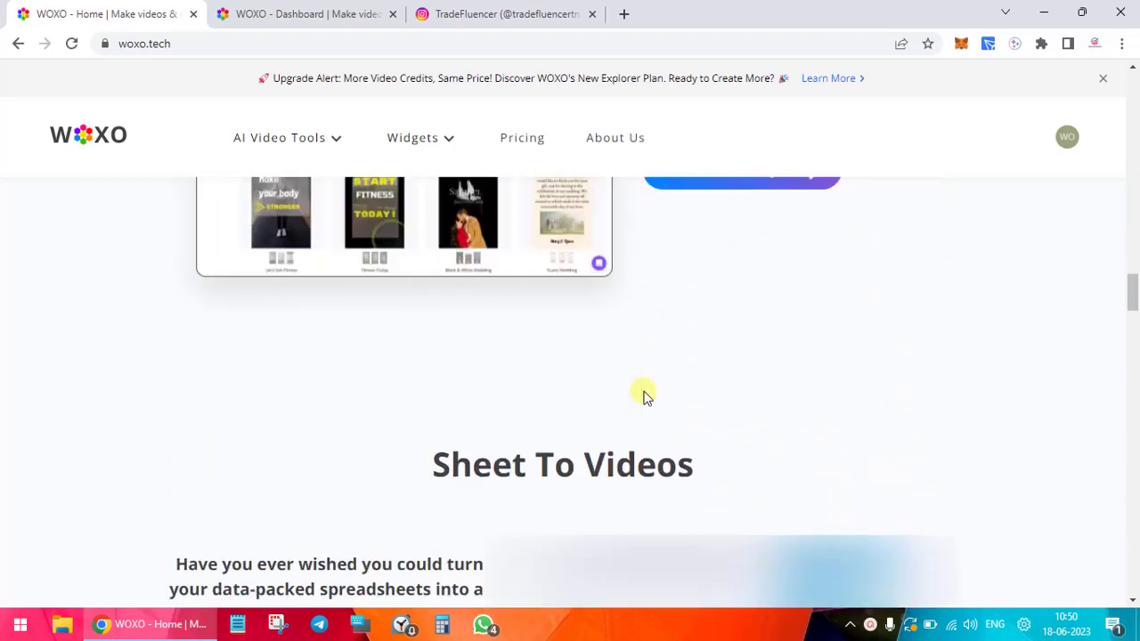
scroll(644, 394, "down", 15)
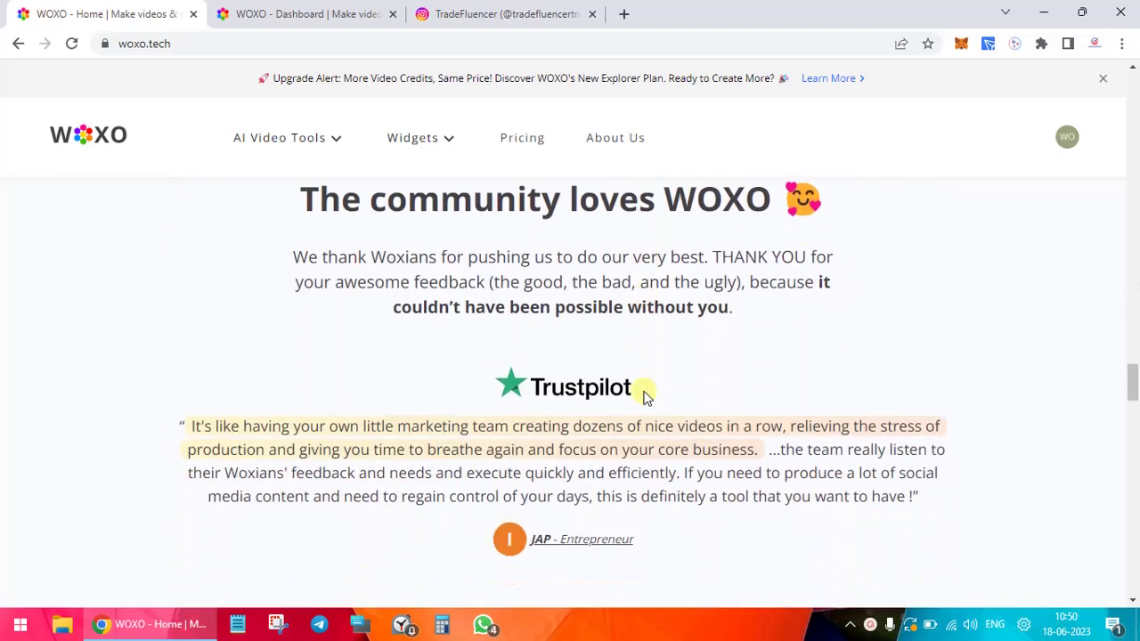
scroll(645, 396, "down", 6)
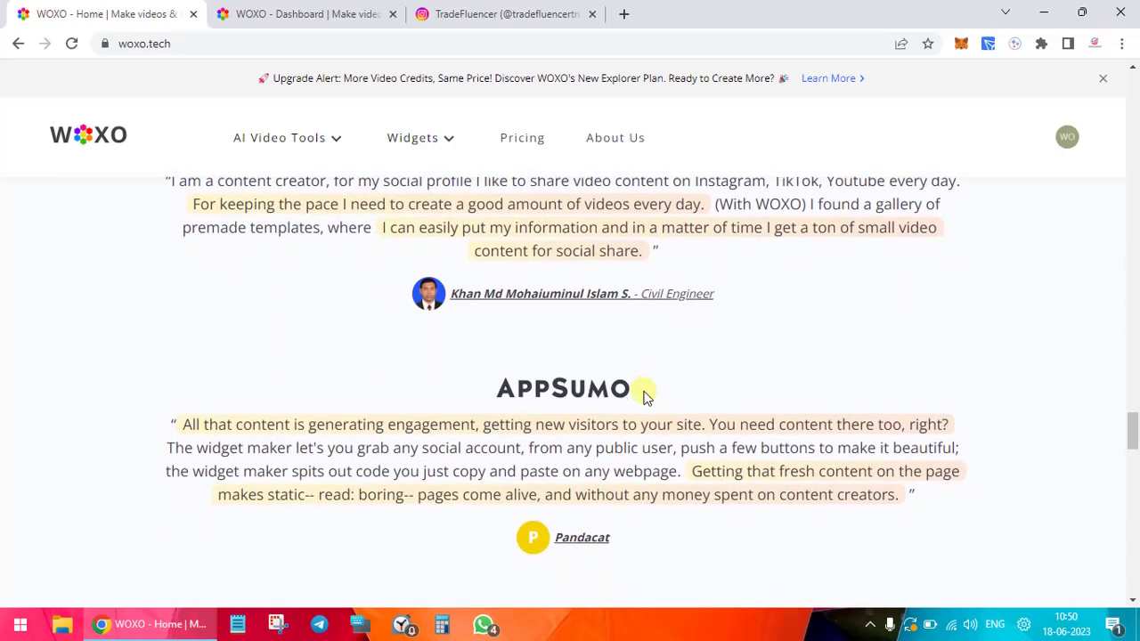
left_click(363, 10)
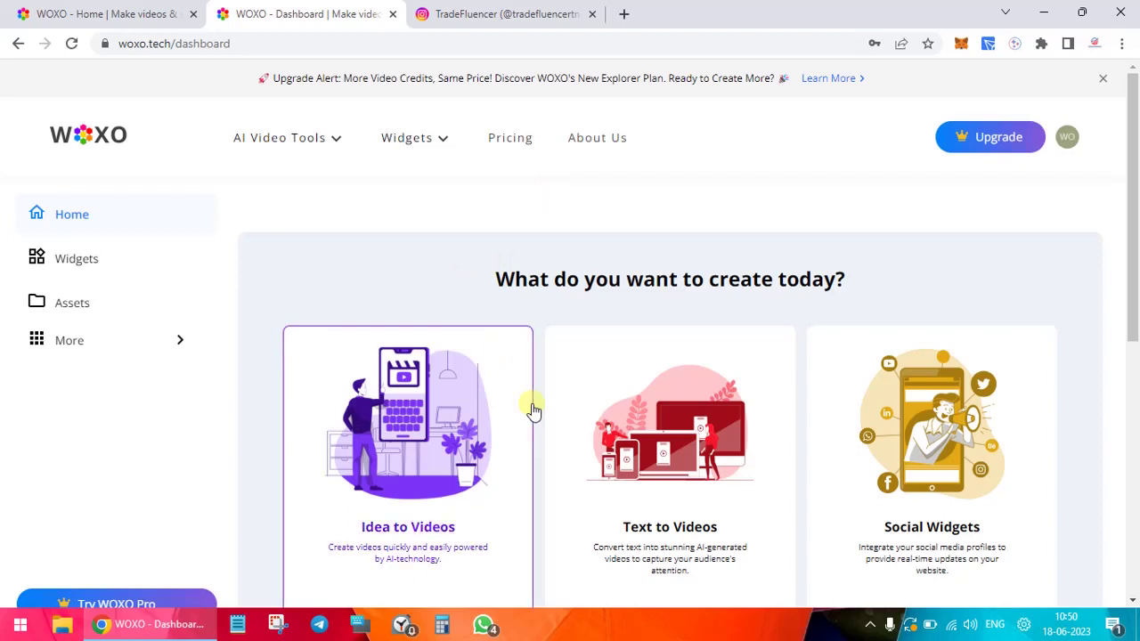
scroll(533, 409, "down", 2)
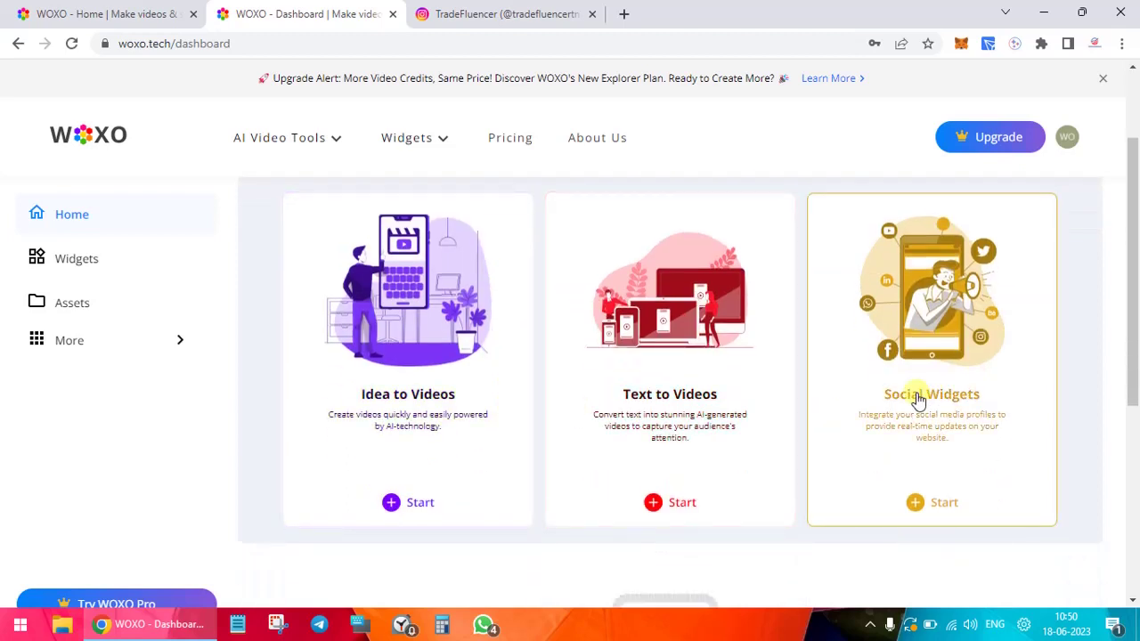
On the Instagram profile, play the hare and turtle story video, then close it
left_click(525, 14)
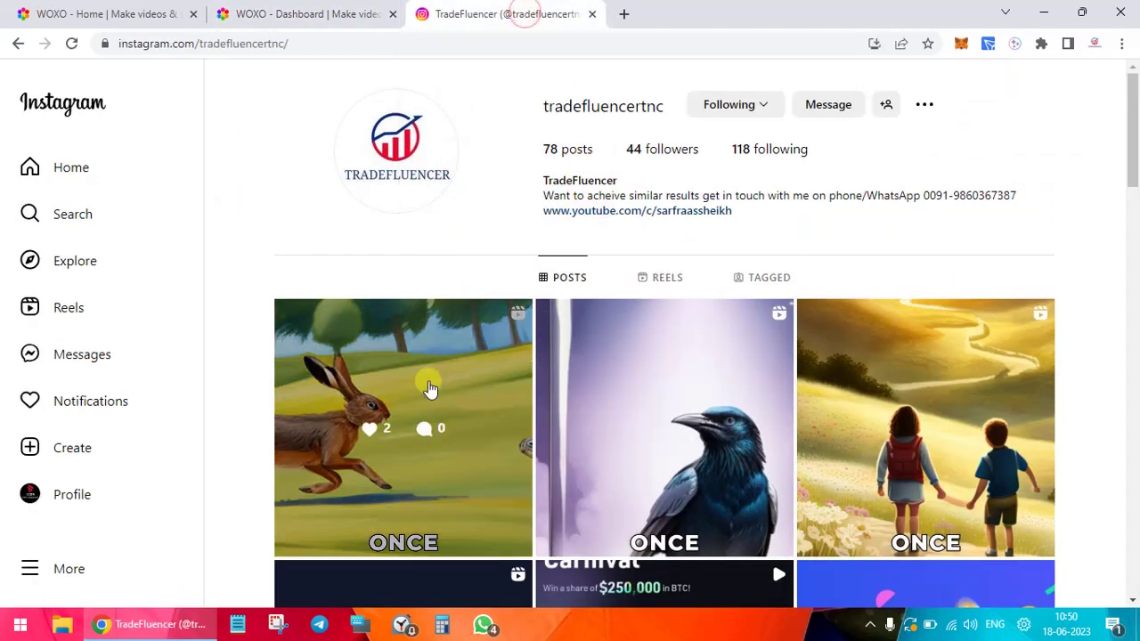
left_click(429, 388)
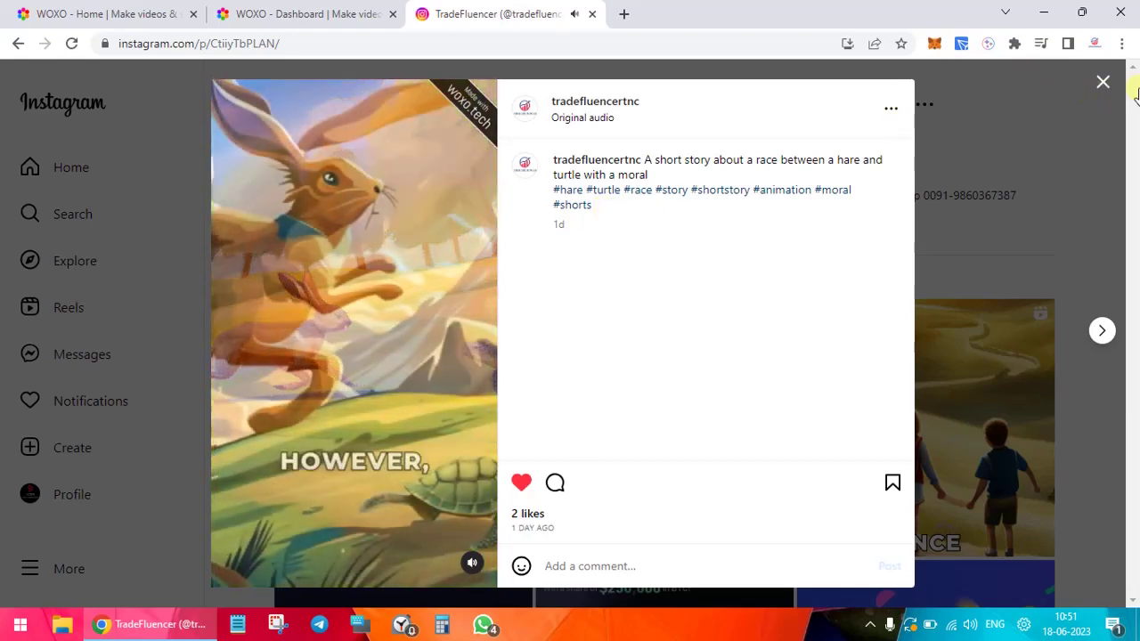
left_click(1107, 79)
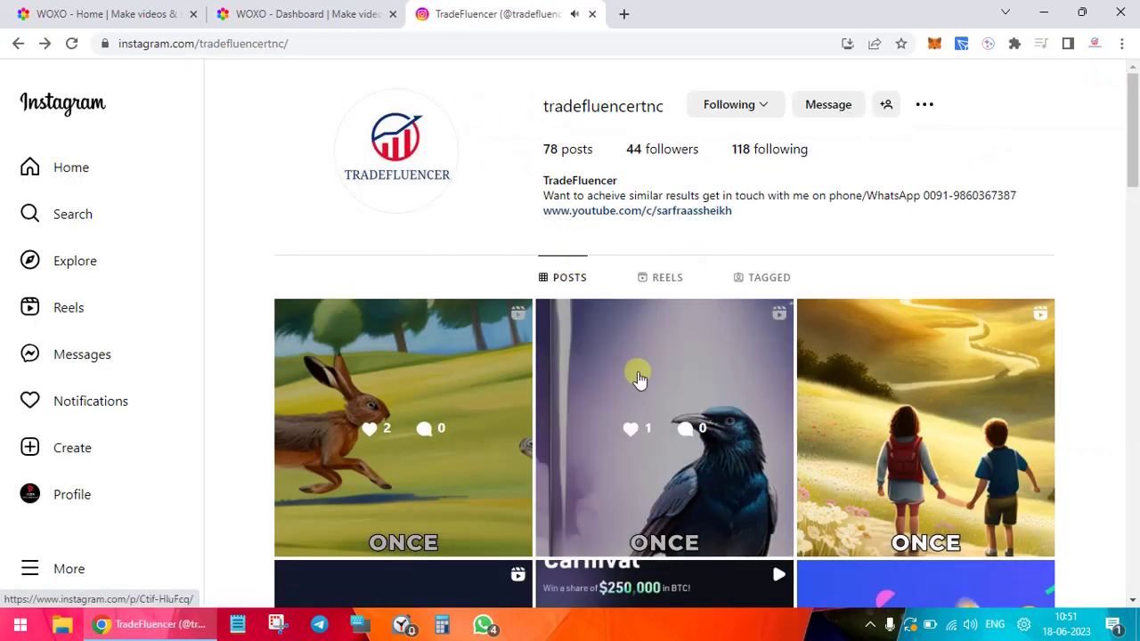
left_click(638, 379)
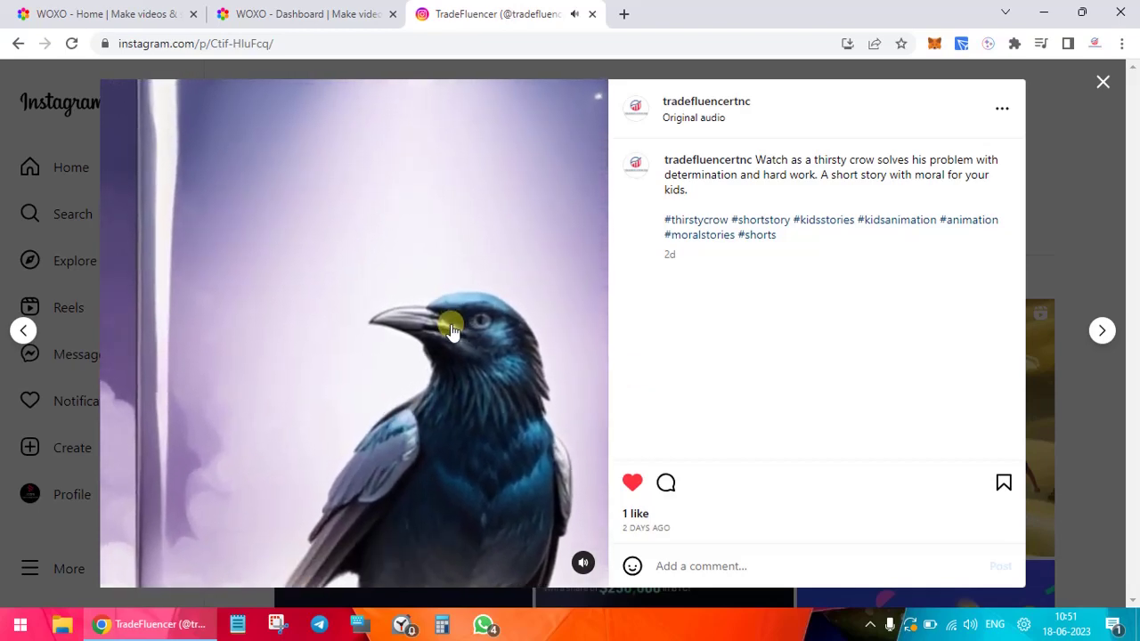
left_click(1102, 82)
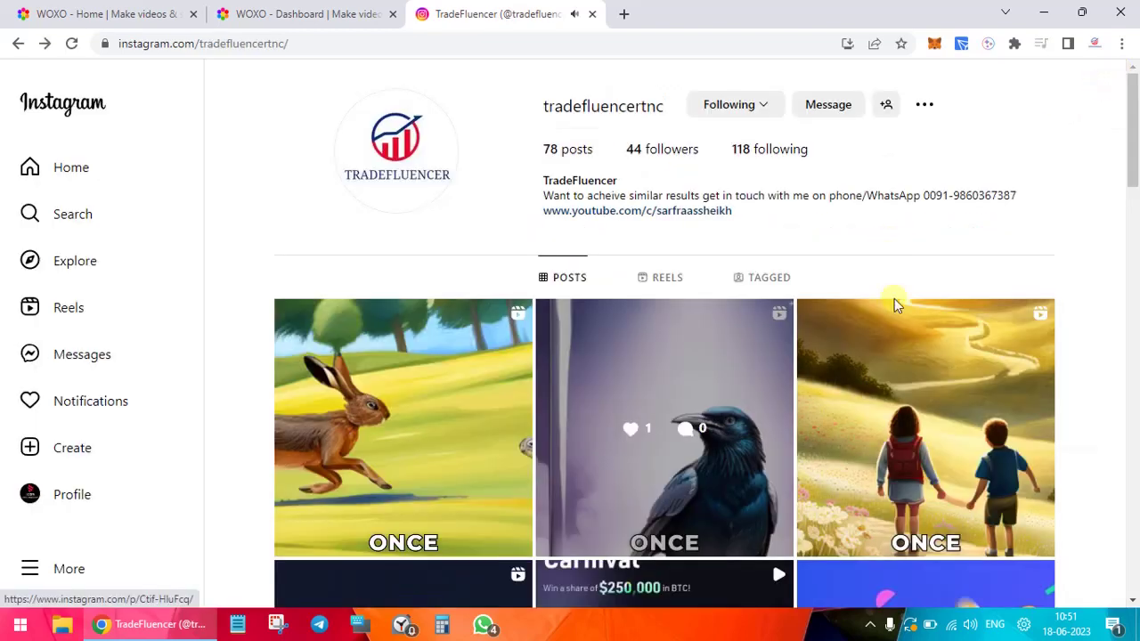
left_click(893, 346)
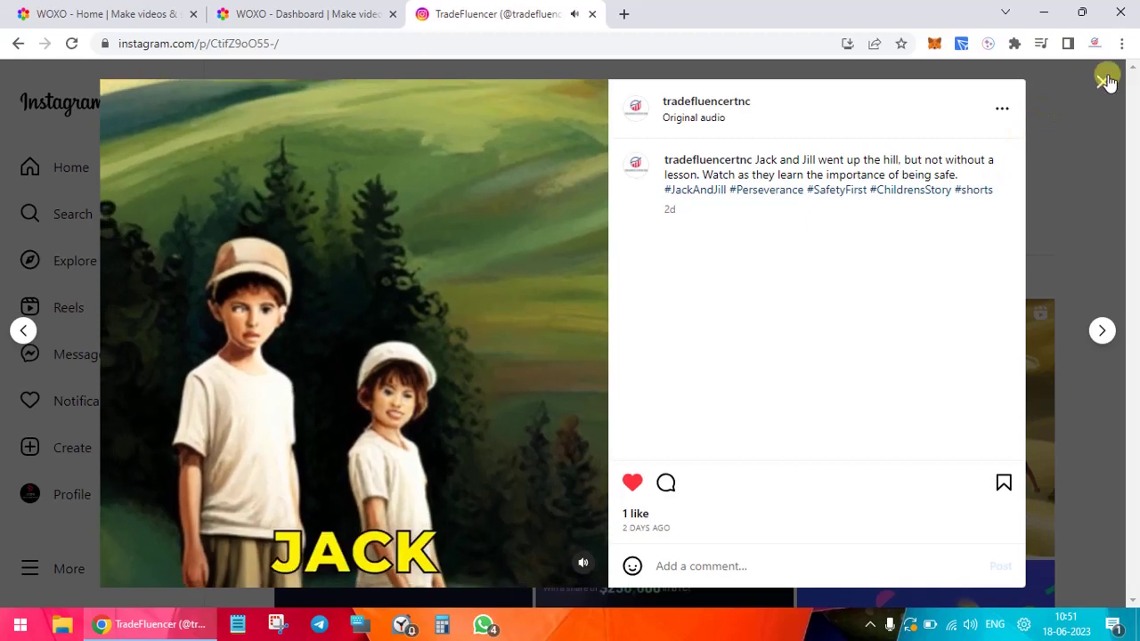
left_click(1105, 81)
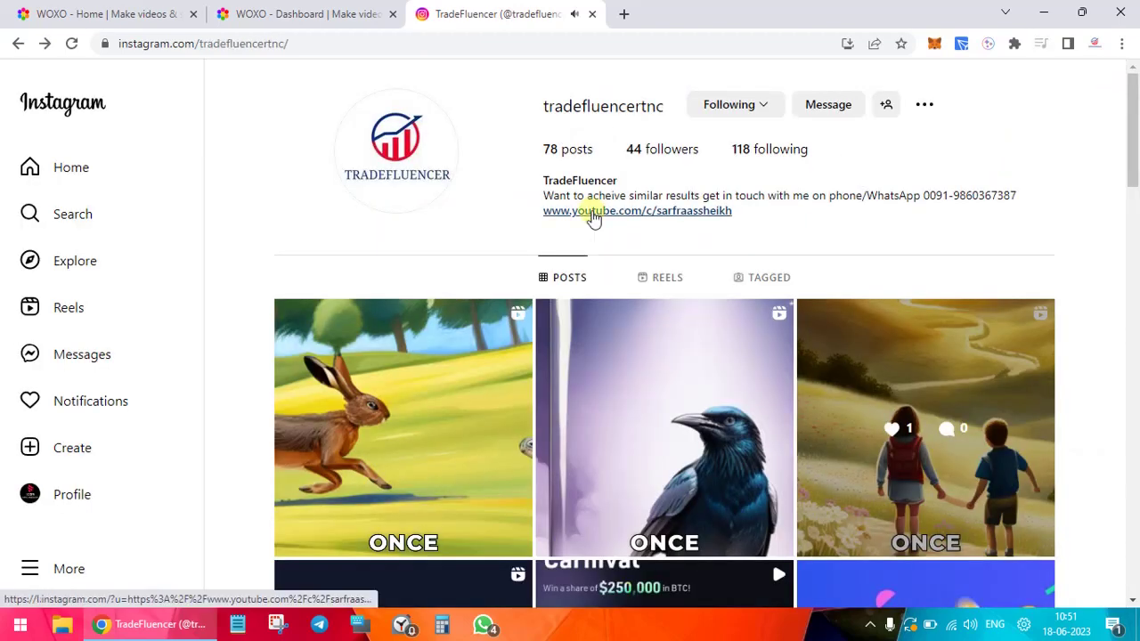
From the WOXO dashboard, choose Idea to Videos under AI Video Tools
left_click(345, 9)
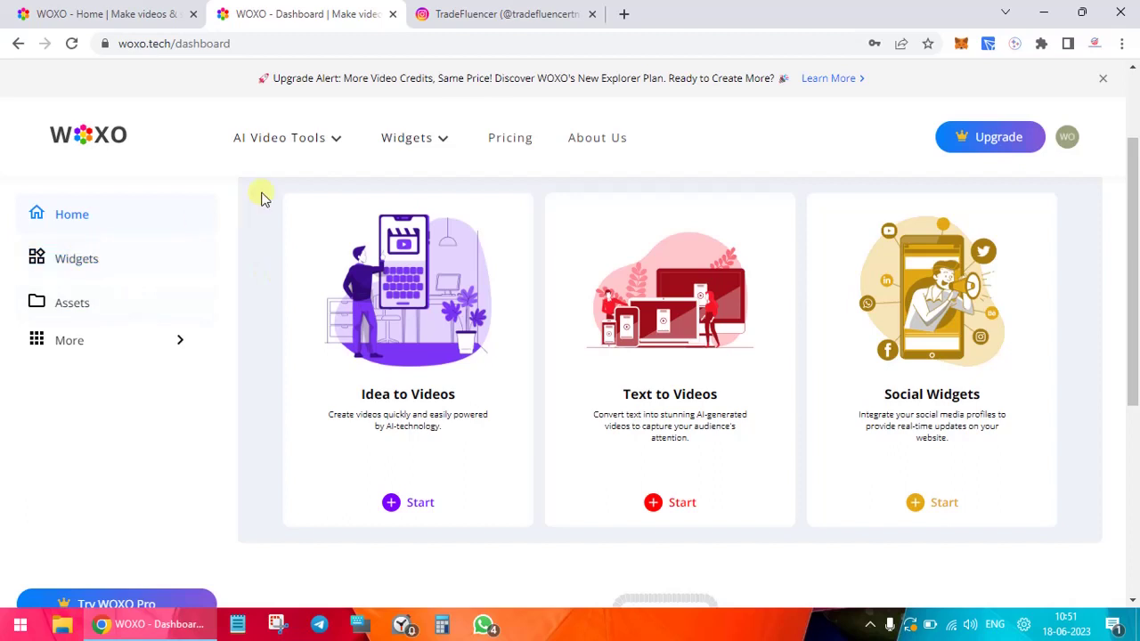
left_click(336, 144)
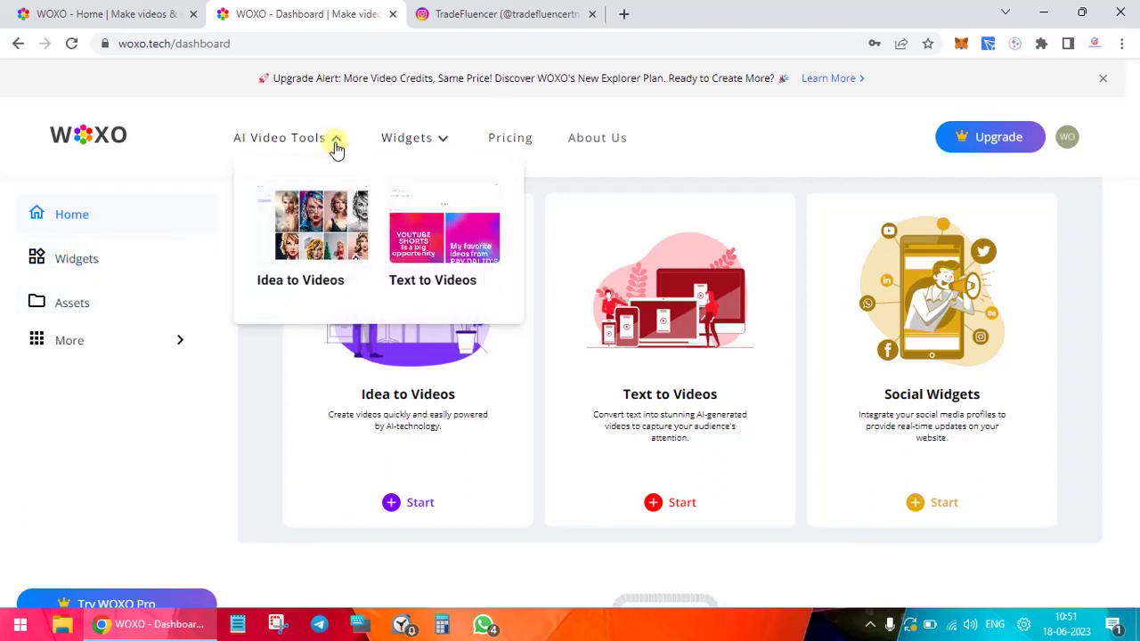
left_click(332, 239)
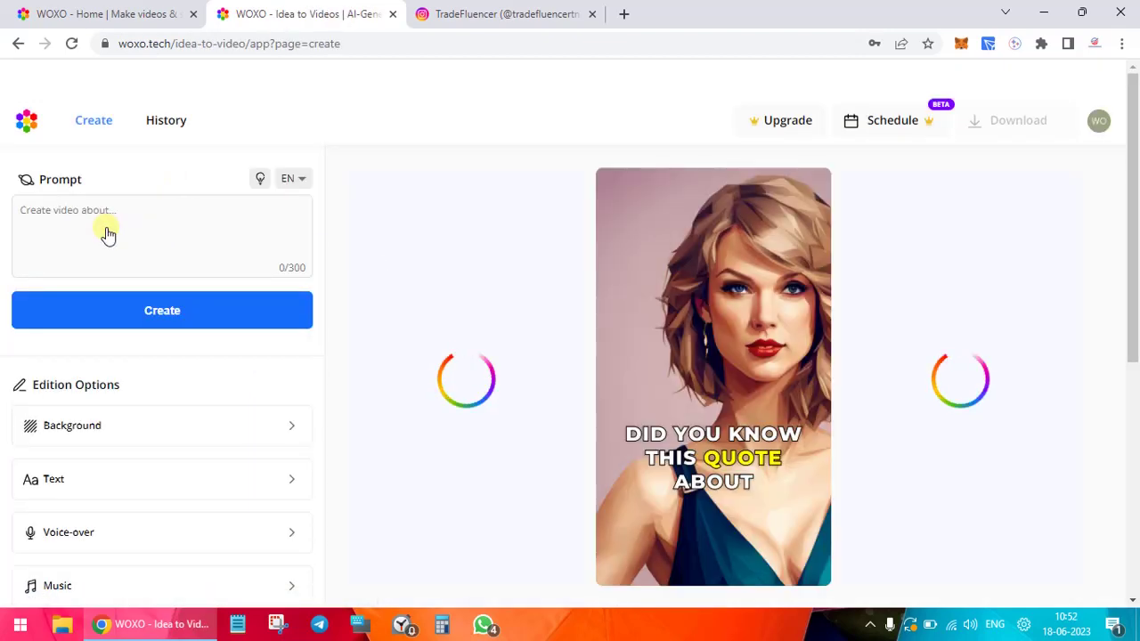
Enter the prompt 'Create a short video on the fox and the grapes story with moral', correcting typos
left_click(80, 224)
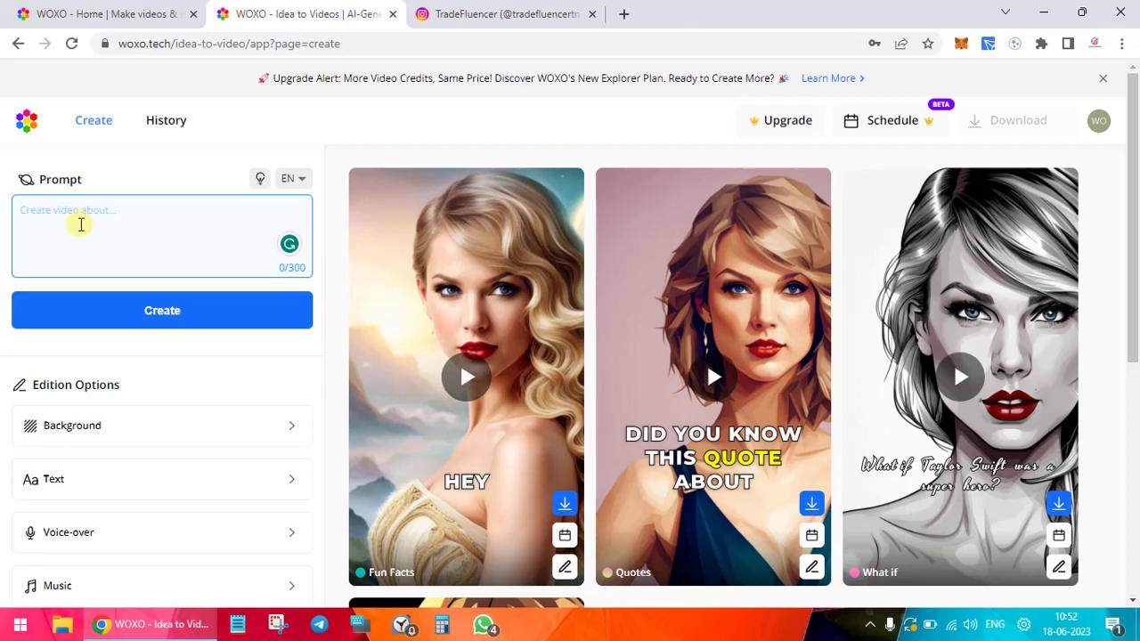
type("Wir")
key("BackSpace")
key("BackSpace")
type("Create a short video ")
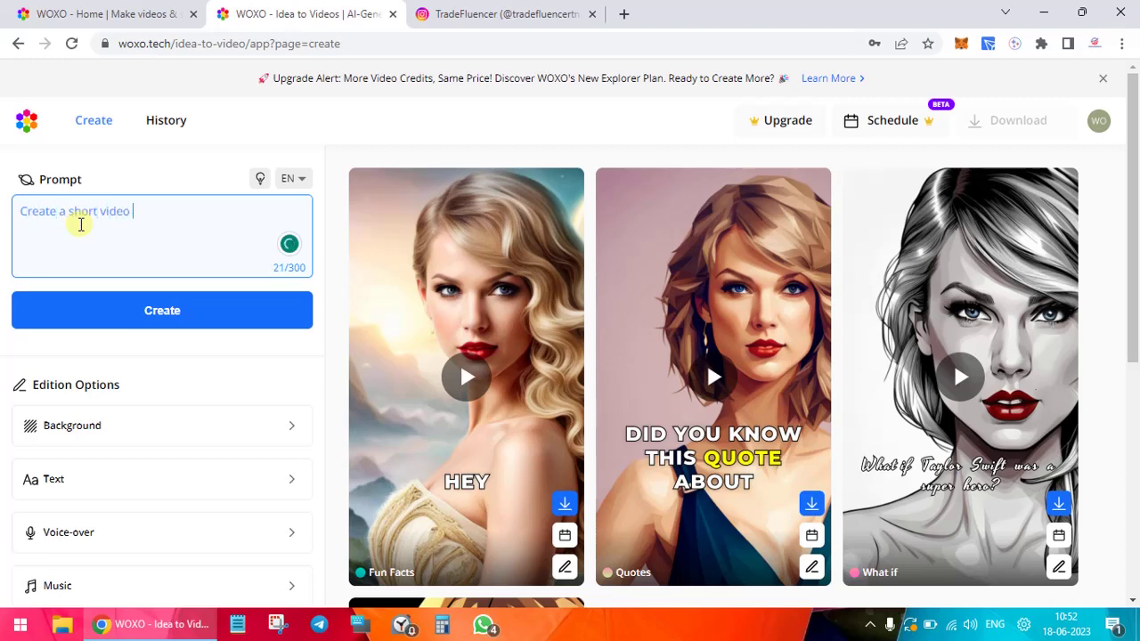
type("on teh")
key("BackSpace")
key("BackSpace")
key("BackSpace")
type("he fox and the d")
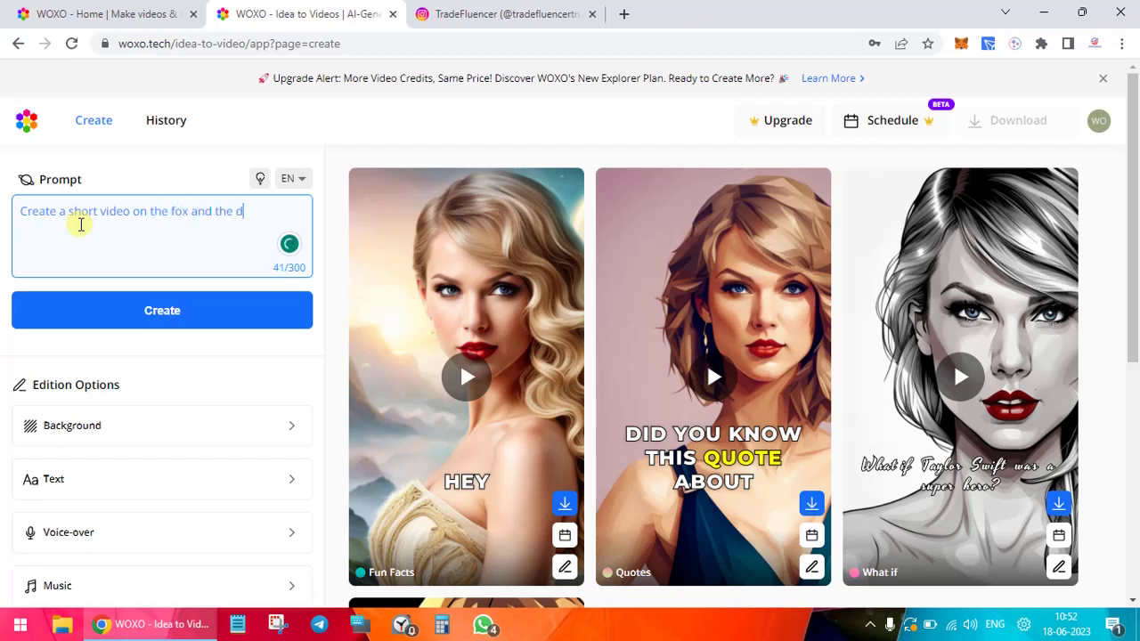
key("BackSpace")
type("grapes story with moral")
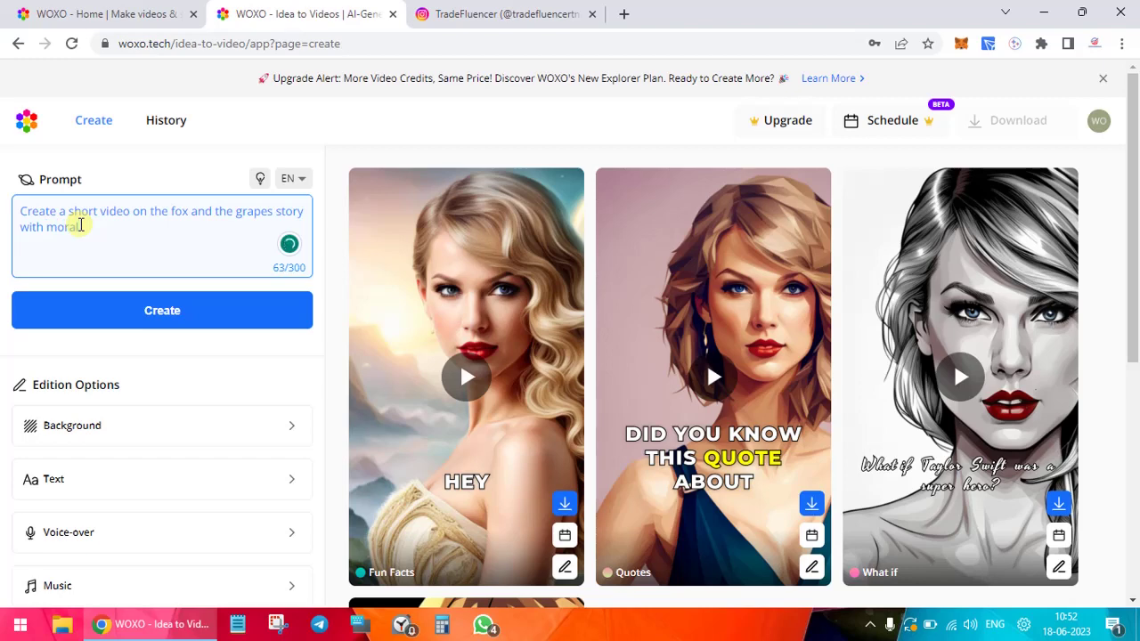
Create the videos with Free Style checked and a Digital Art background
left_click(163, 330)
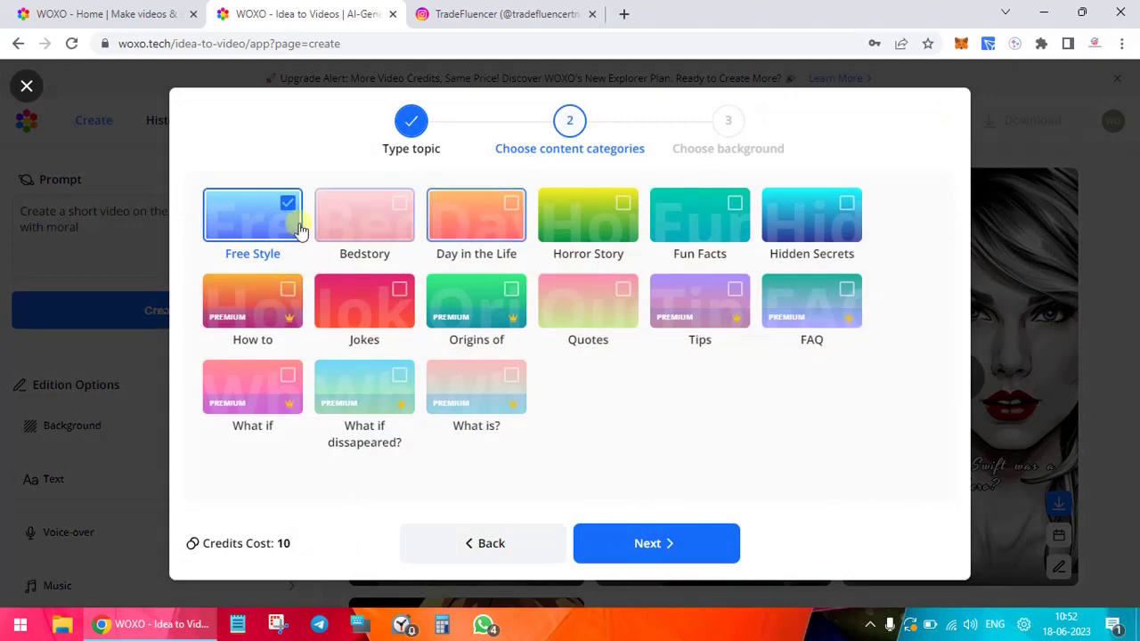
left_click(697, 545)
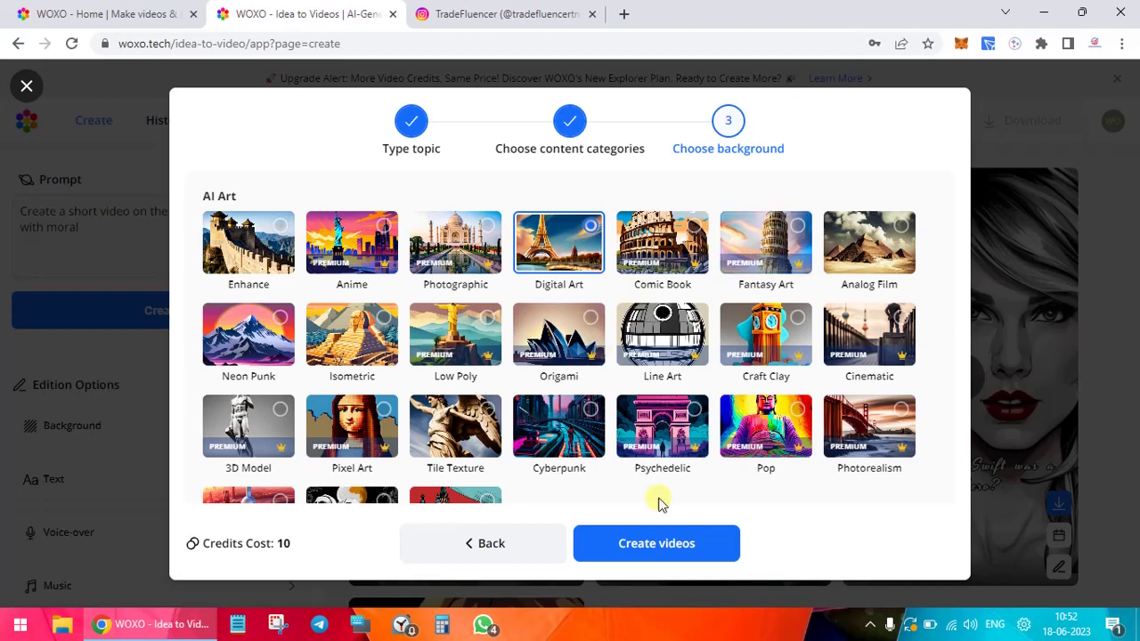
left_click(657, 545)
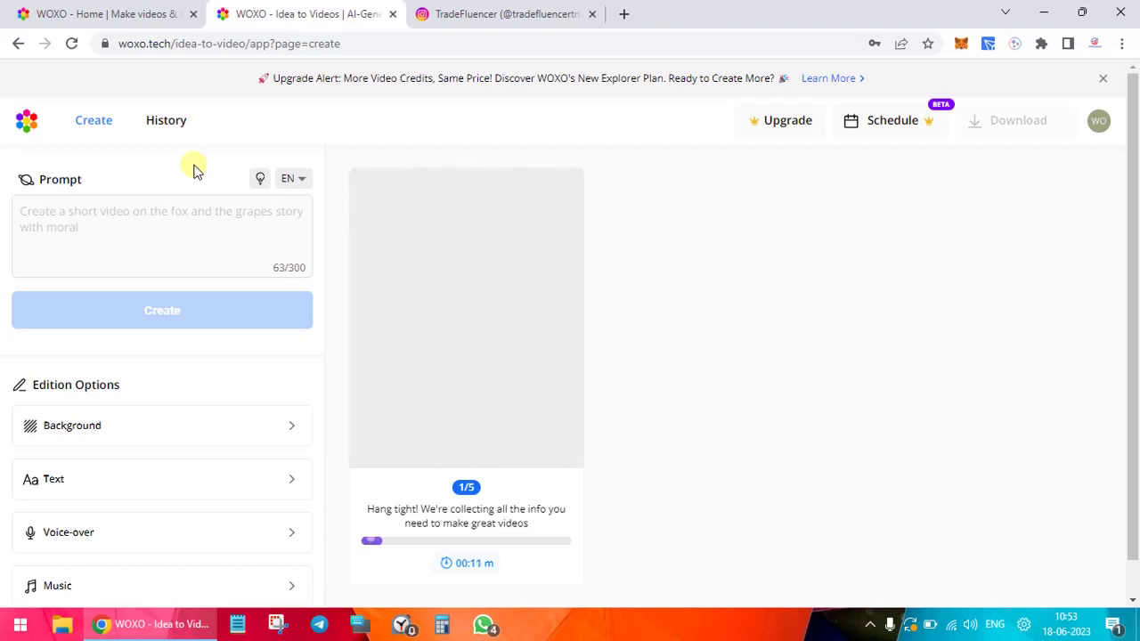
left_click(74, 214)
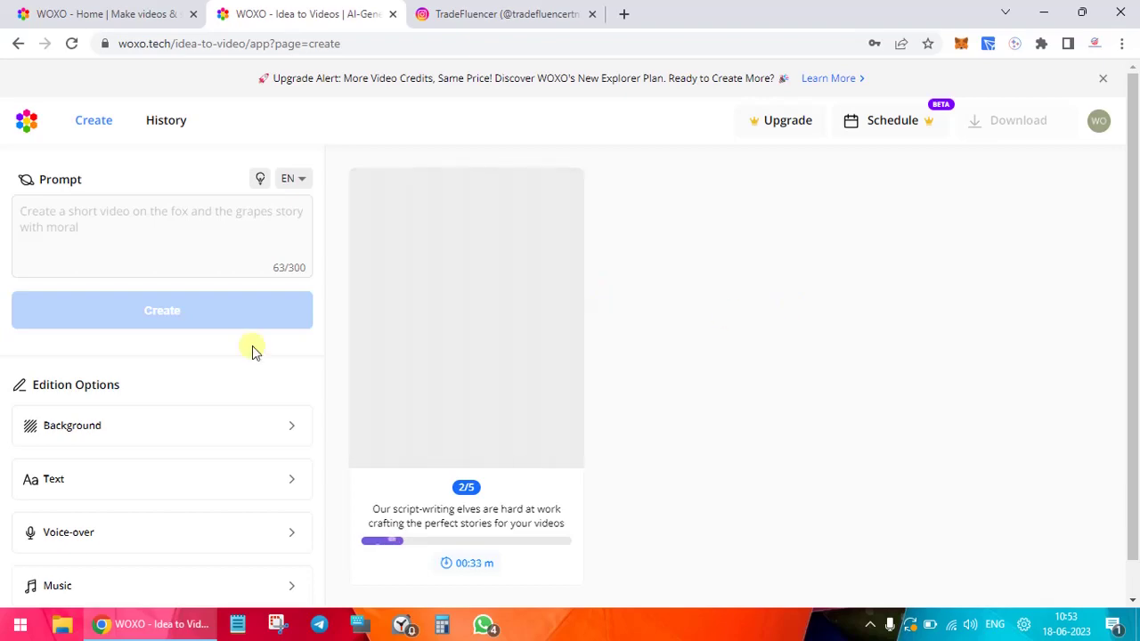
Open the Pricing page from the WOXO home page
left_click(114, 7)
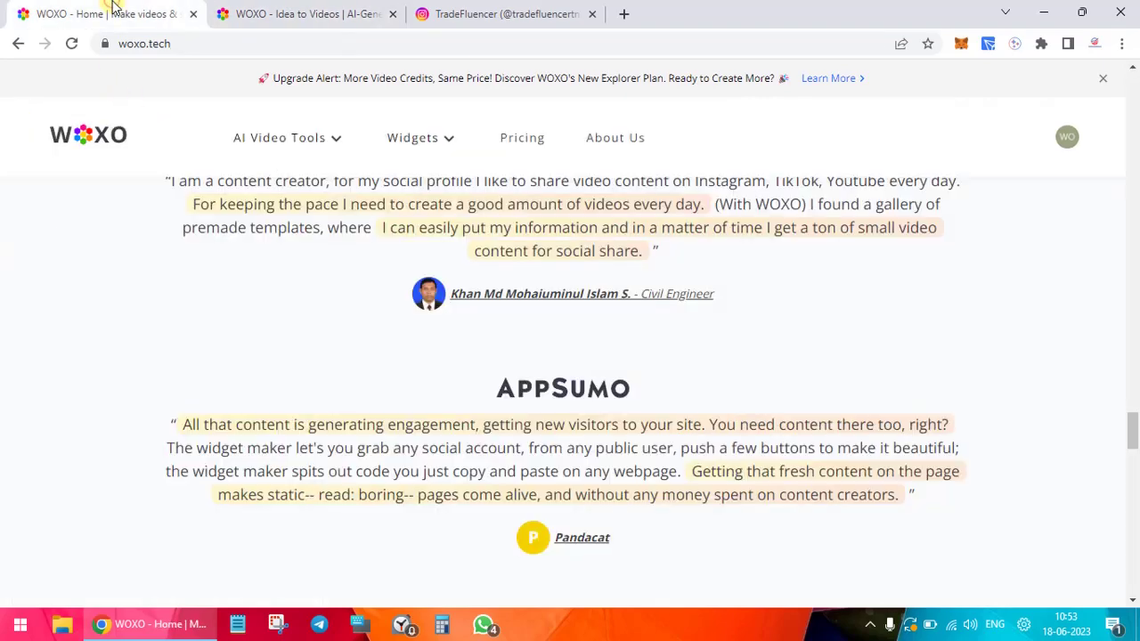
scroll(534, 224, "up", 10)
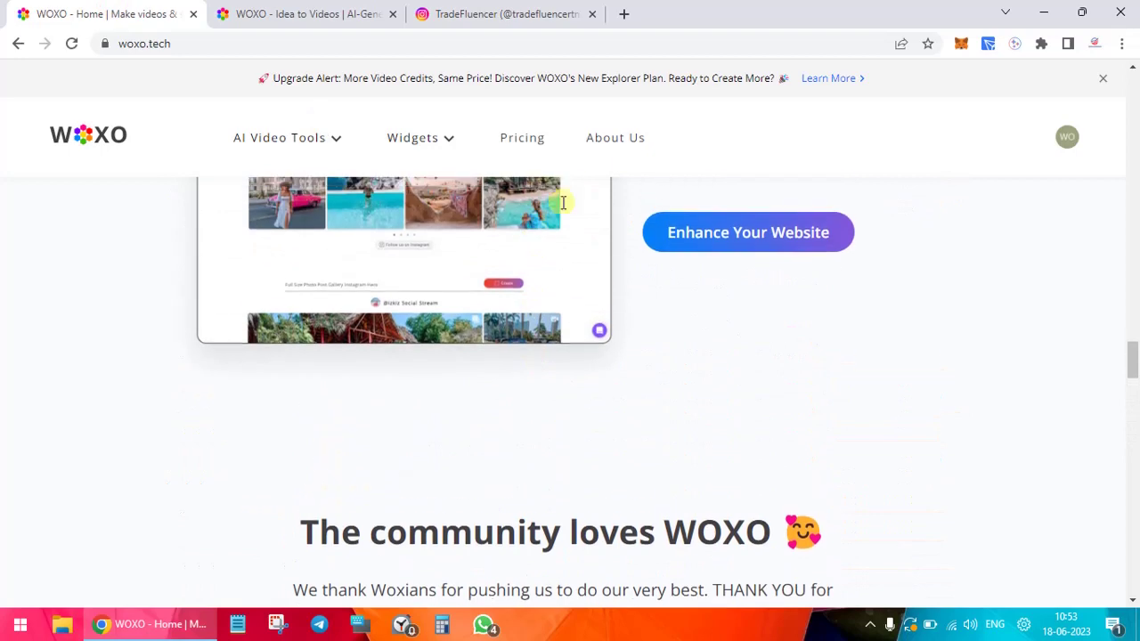
left_click(527, 141)
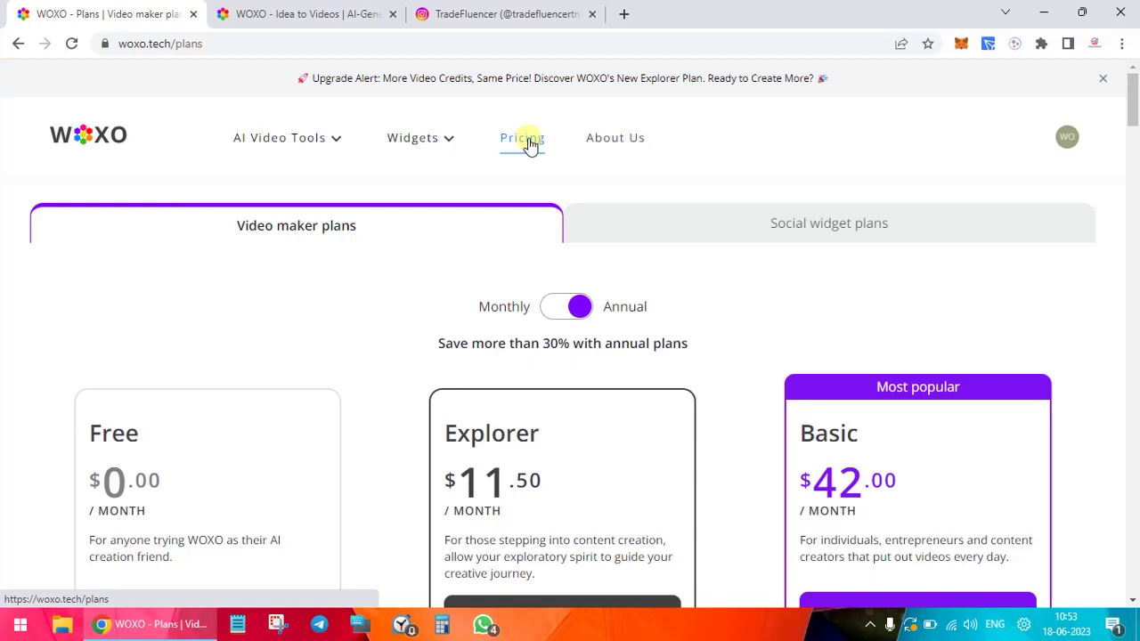
Review the Free $0, Explorer $11.50, Basic $42 and Pro $79 monthly plan cards
scroll(530, 144, "down", 2)
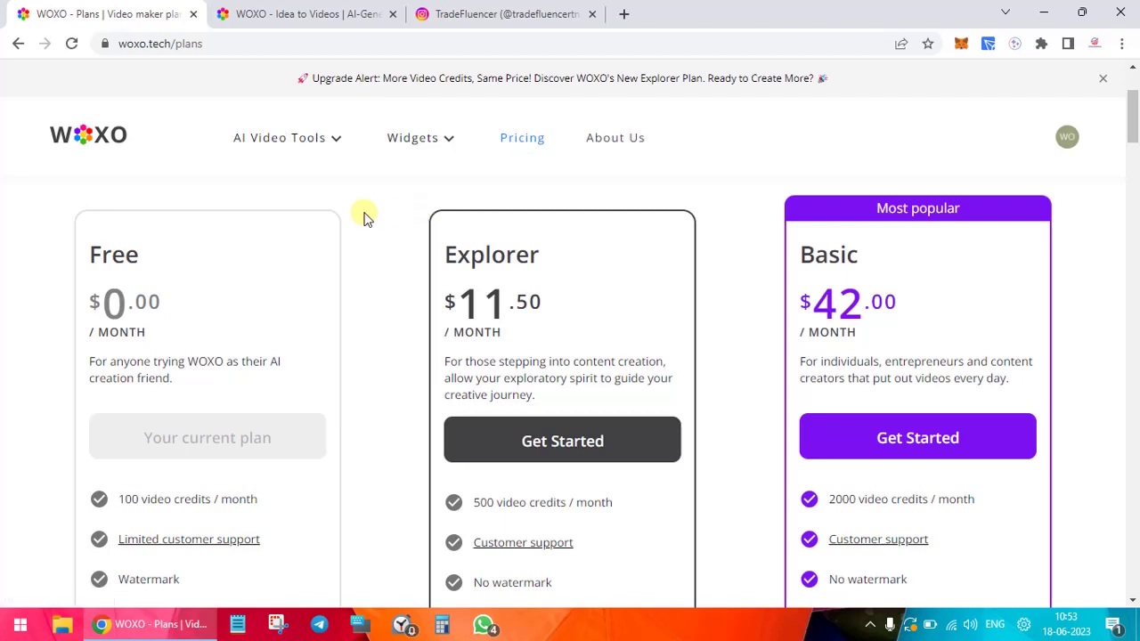
scroll(320, 358, "down", 1)
scroll(320, 358, "up", 1)
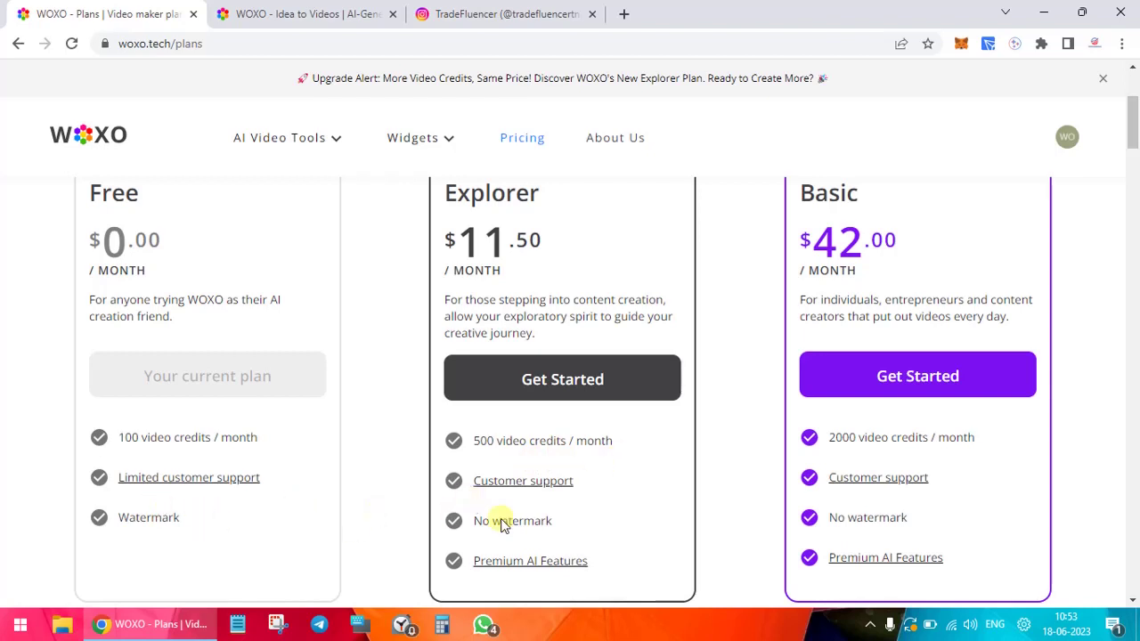
scroll(804, 316, "up", 1)
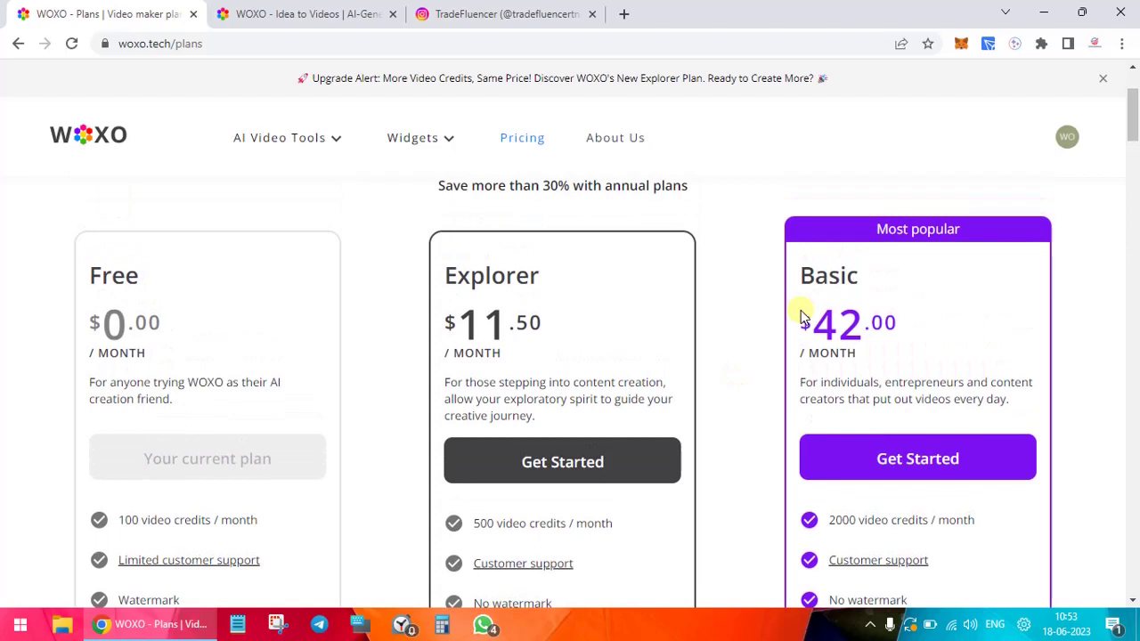
scroll(852, 372, "down", 2)
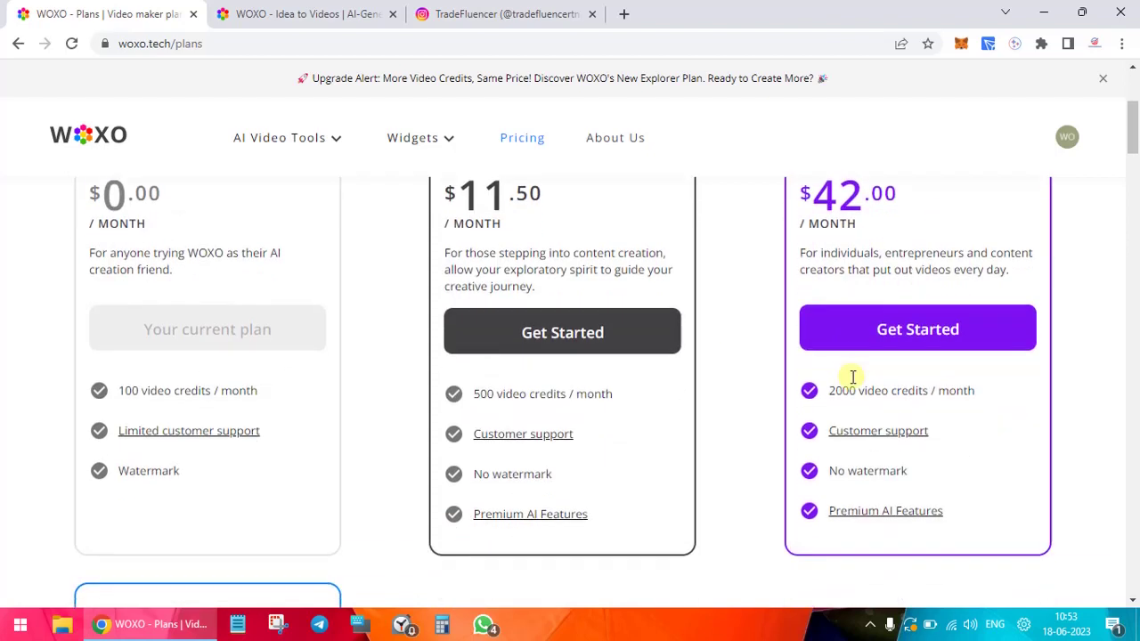
scroll(885, 388, "down", 3)
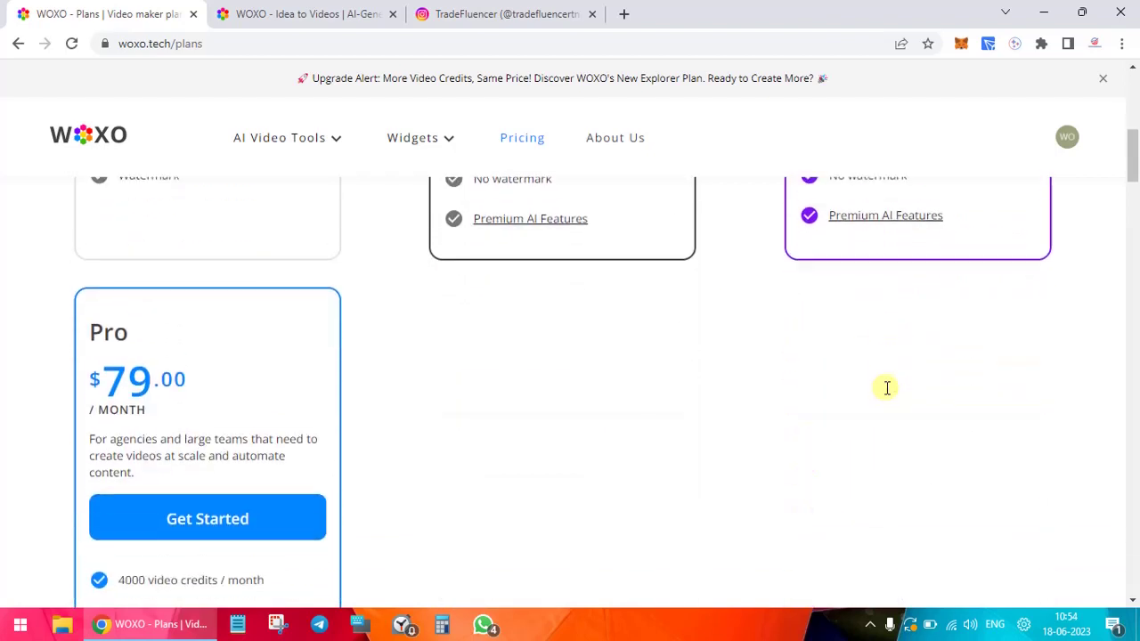
scroll(544, 356, "down", 2)
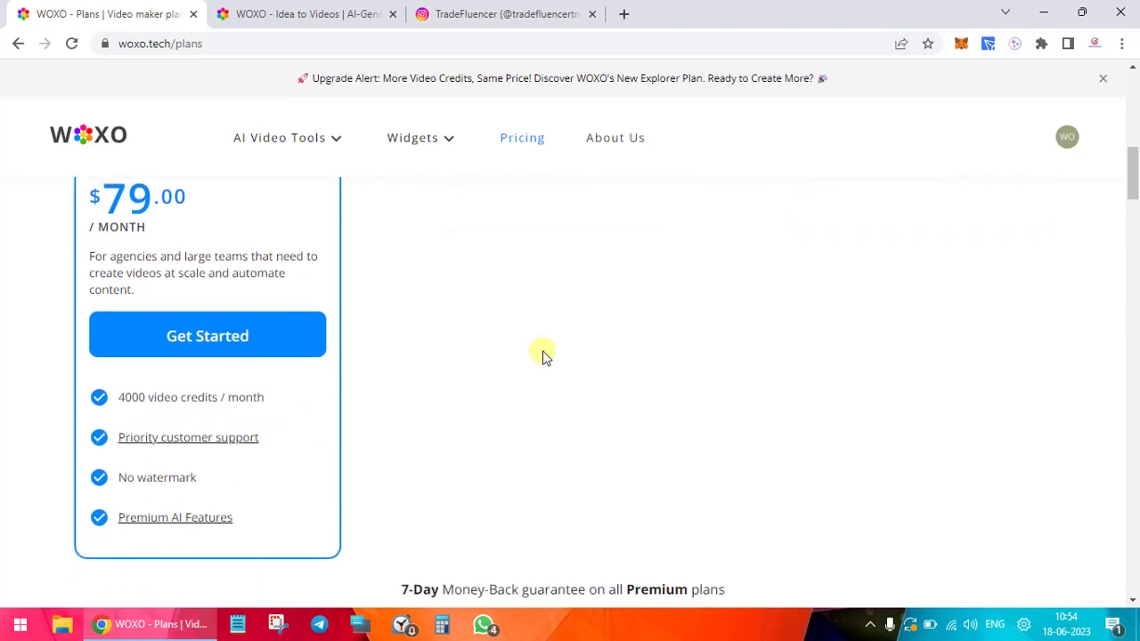
left_click(216, 329)
scroll(586, 379, "up", 3)
scroll(587, 378, "up", 5)
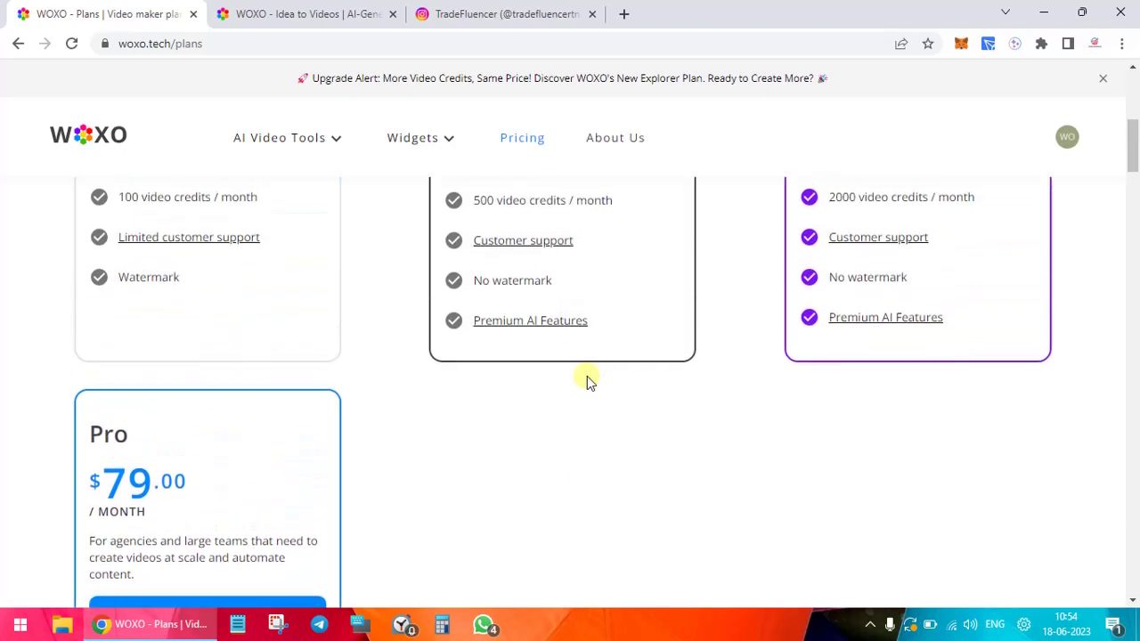
Play the generated fox and grapes video full screen, then close the viewer
left_click(311, 13)
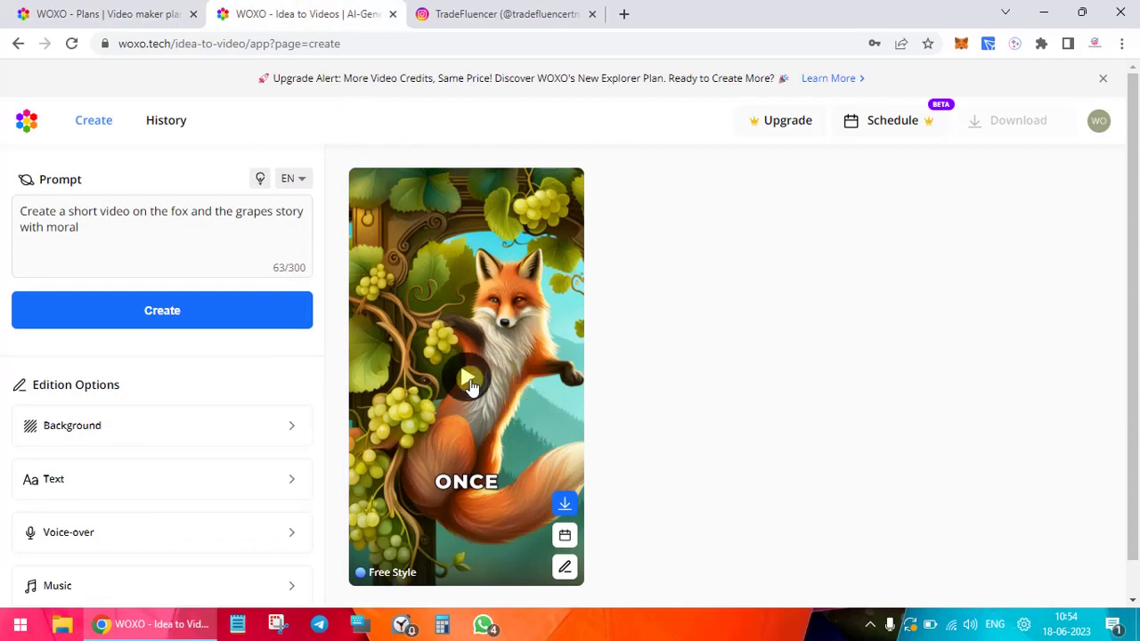
left_click(470, 381)
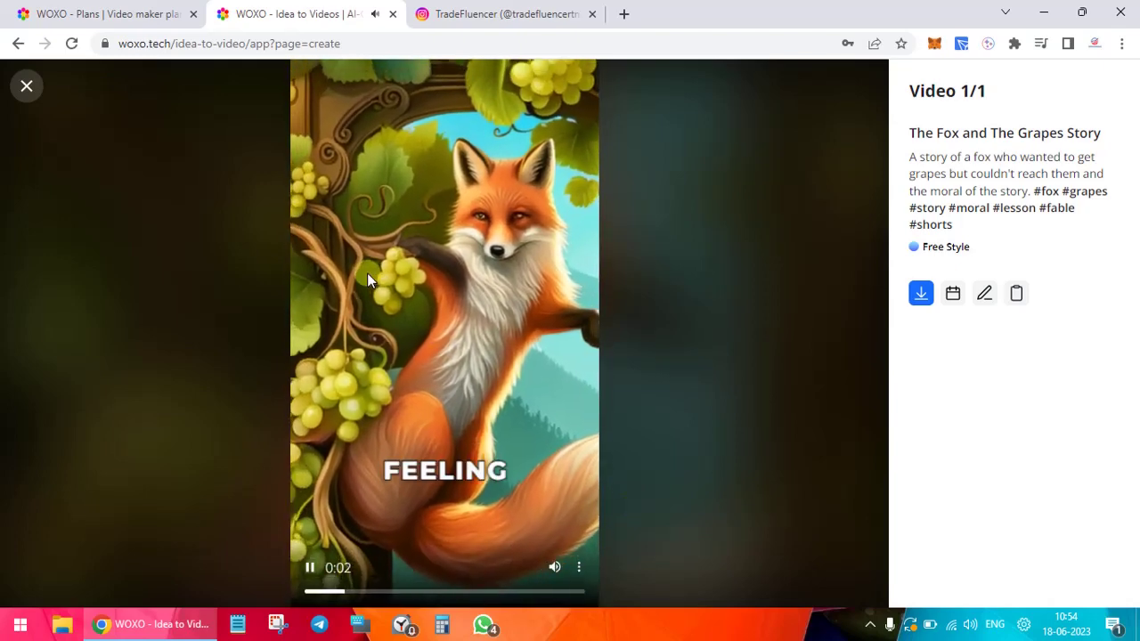
left_click(24, 85)
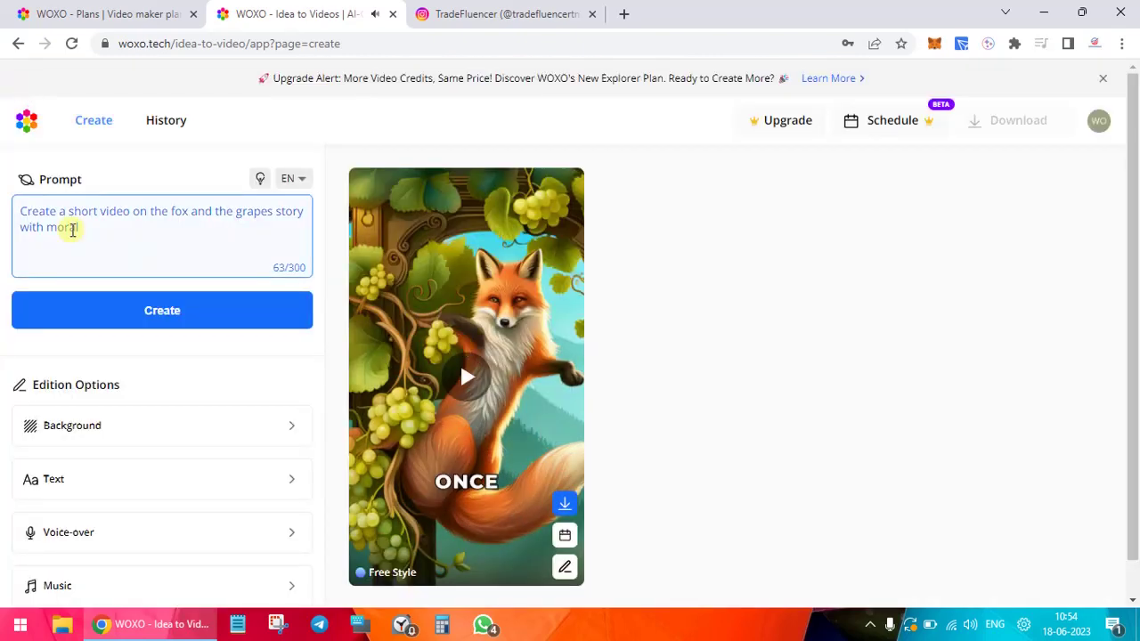
Collapse the background and Text options and expand Voice-over to show Eric's Normal, Hopeful, Friendly, Sad tones
scroll(480, 343, "down", 1)
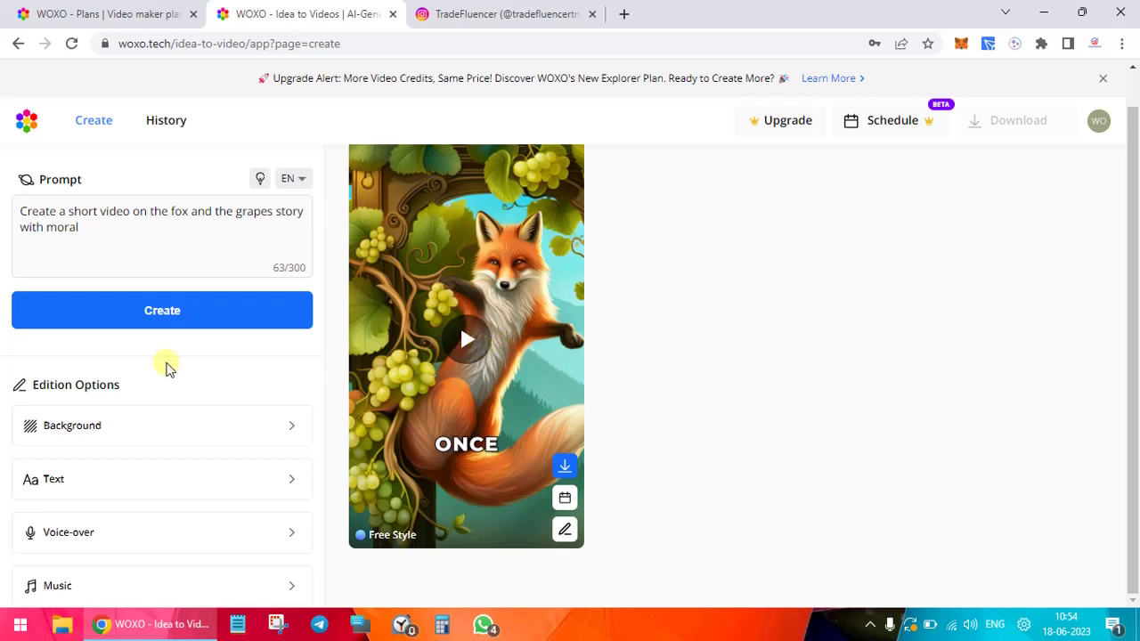
left_click(239, 431)
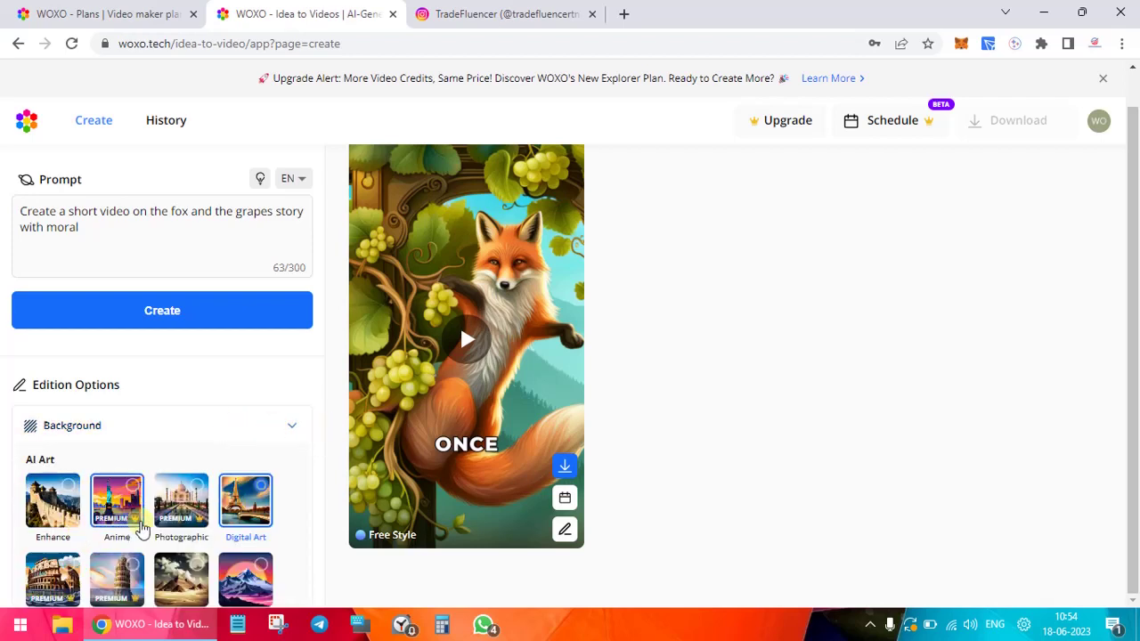
scroll(142, 527, "down", 3)
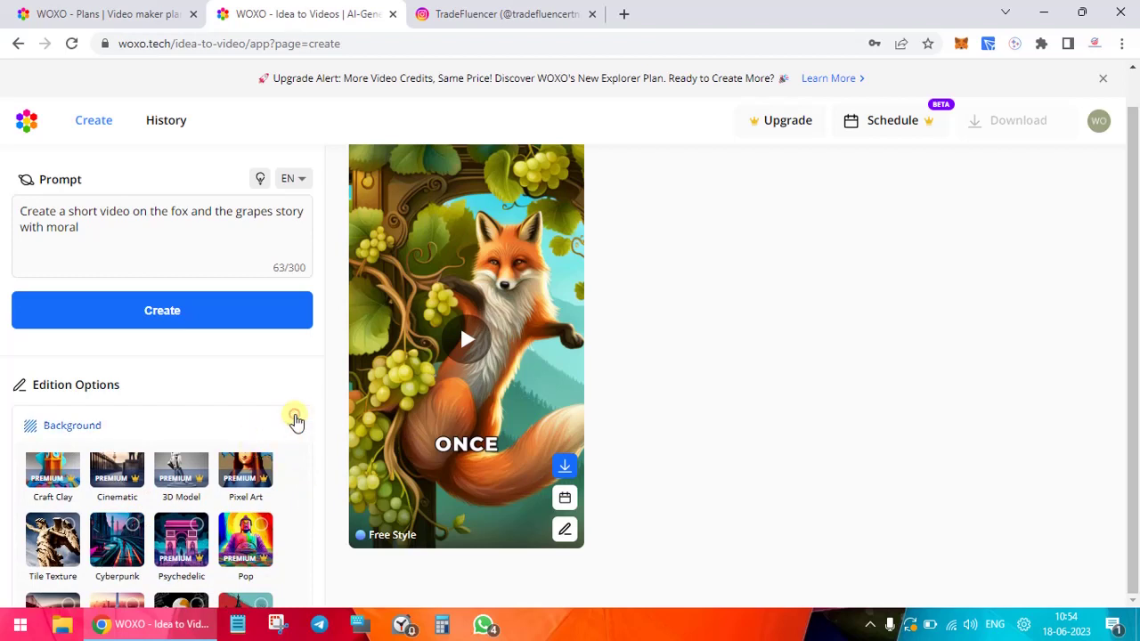
left_click(293, 425)
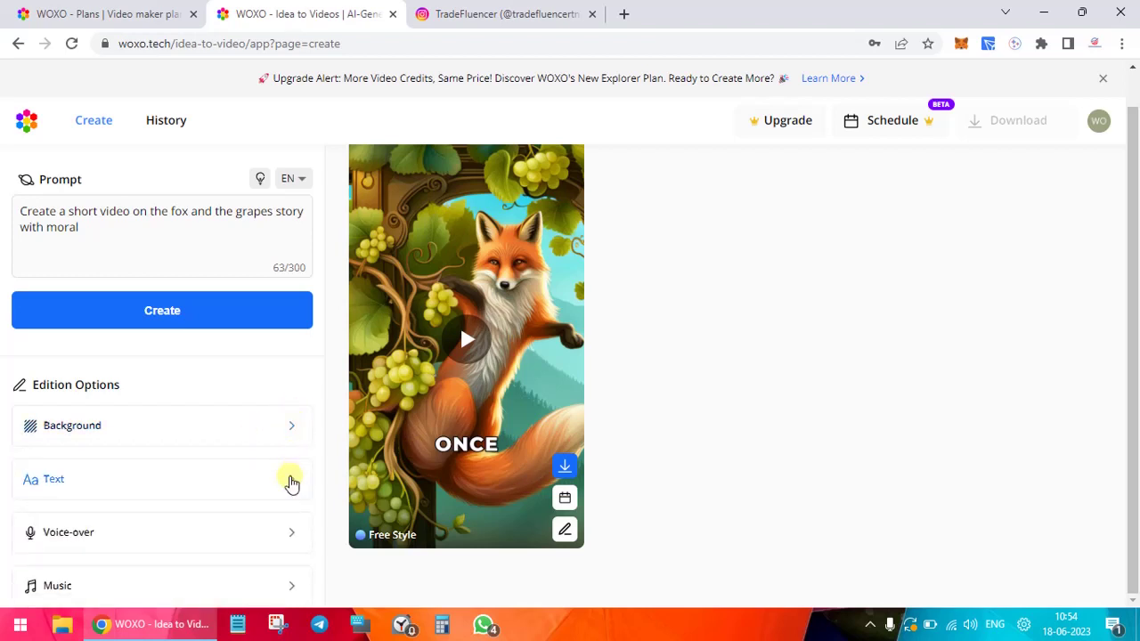
left_click(291, 482)
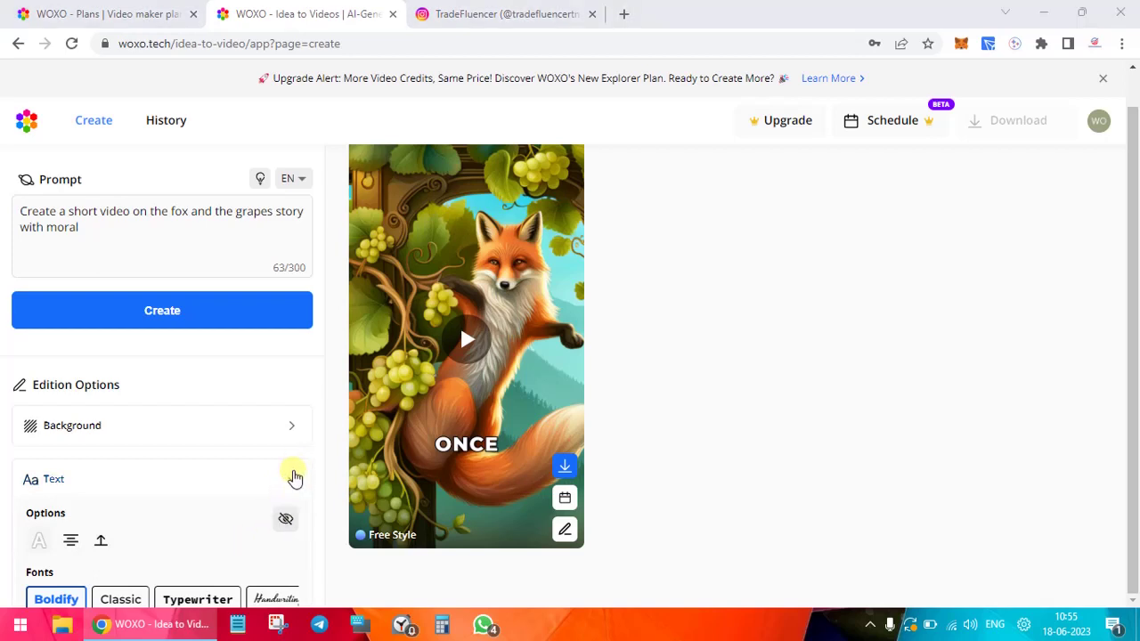
left_click(293, 478)
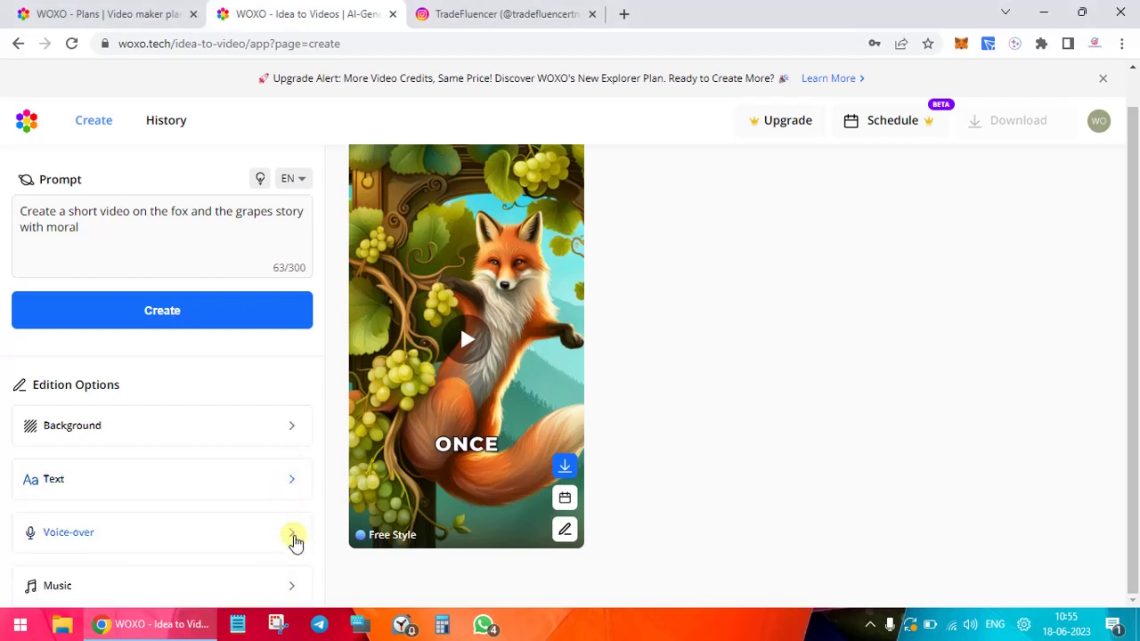
left_click(293, 535)
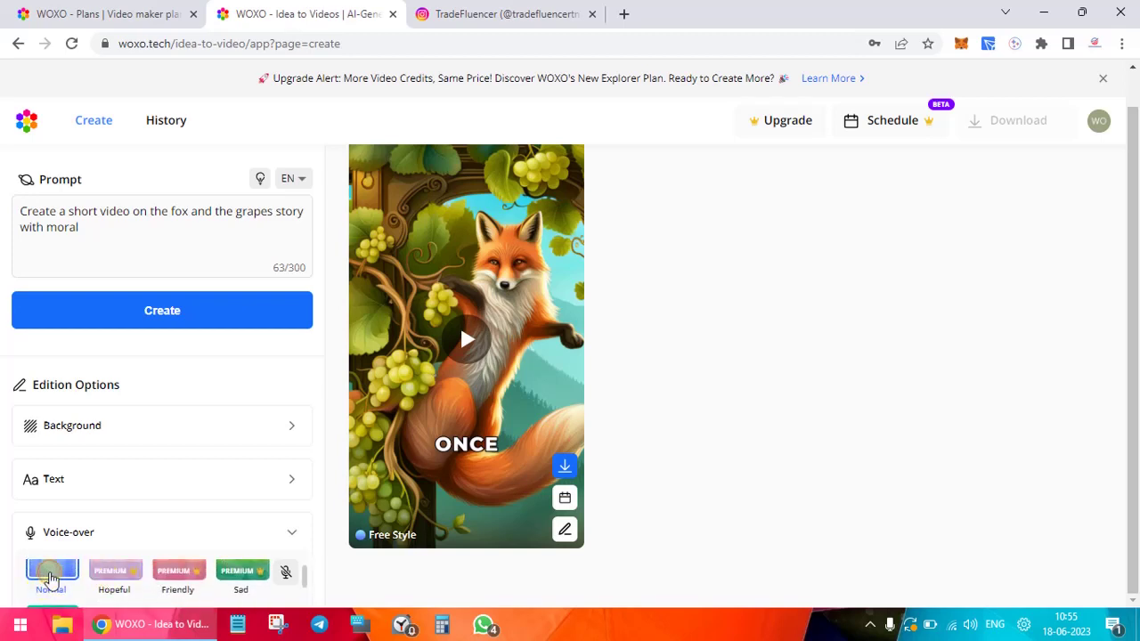
Switch the narrator to Elsie with the Normal voice style
left_click(51, 579)
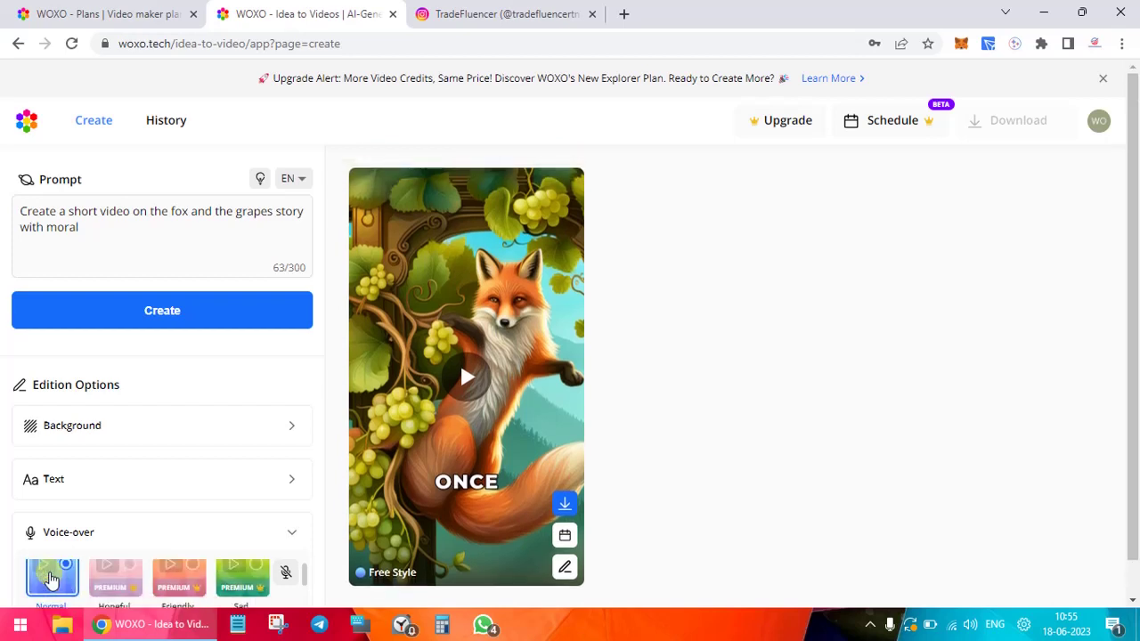
scroll(51, 578, "down", 3)
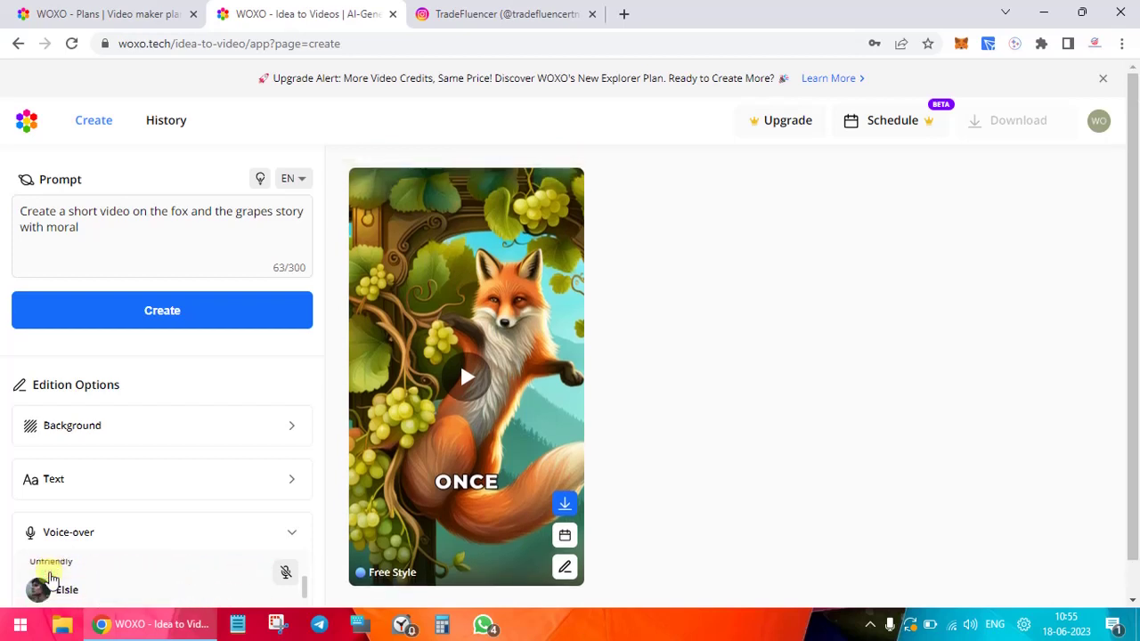
scroll(51, 579, "down", 2)
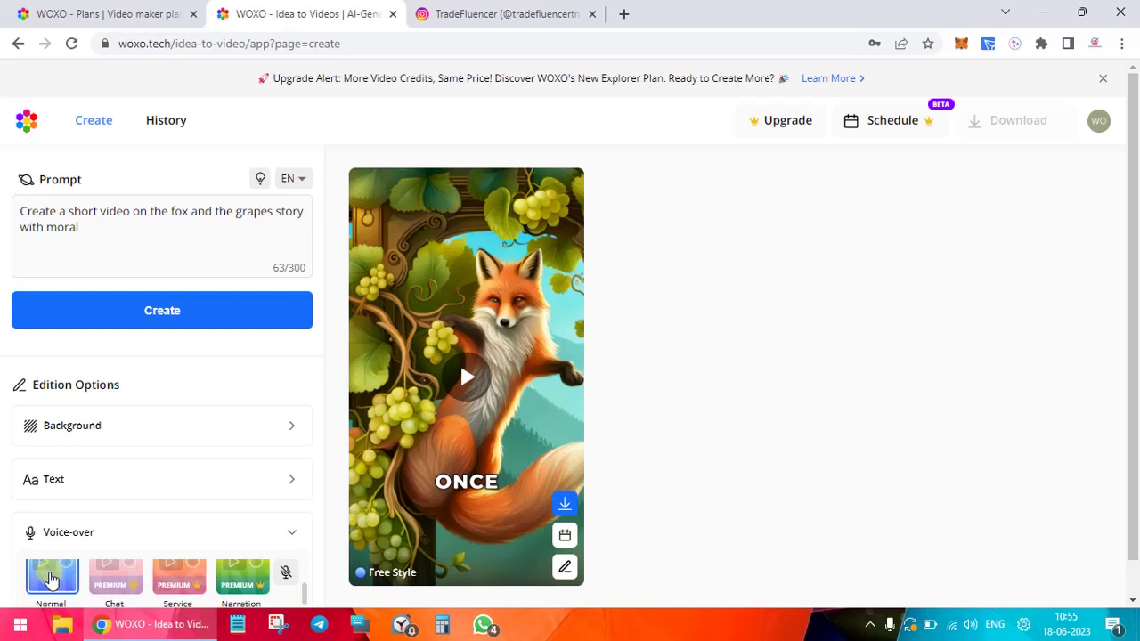
left_click(50, 579)
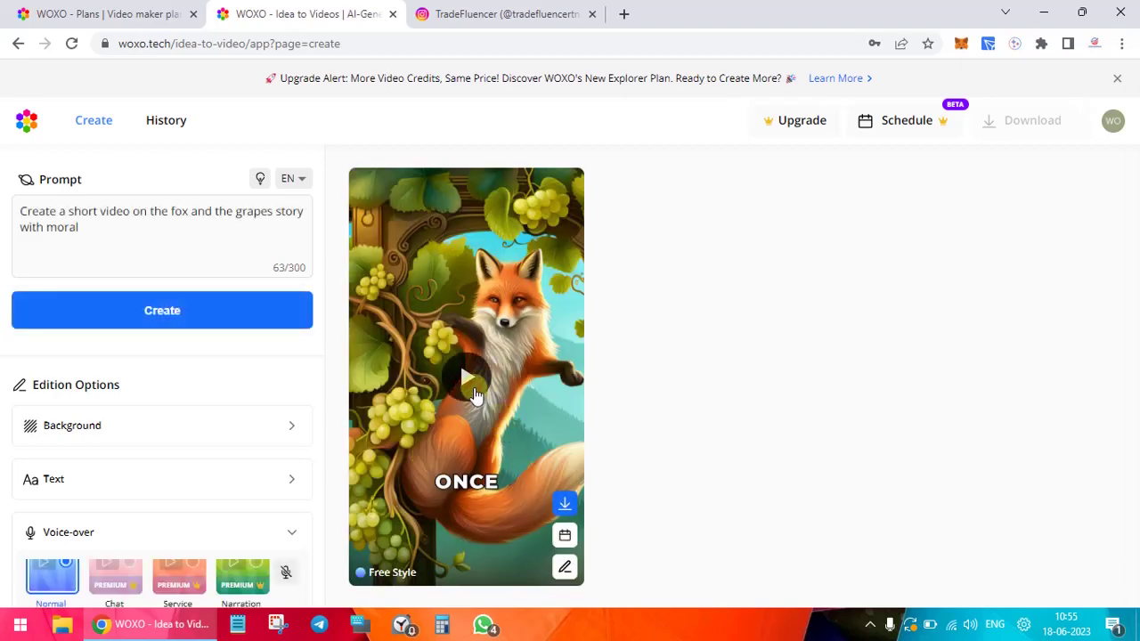
Preview the regenerated fox video full screen, close it, and collapse the Voice-over options
left_click(470, 381)
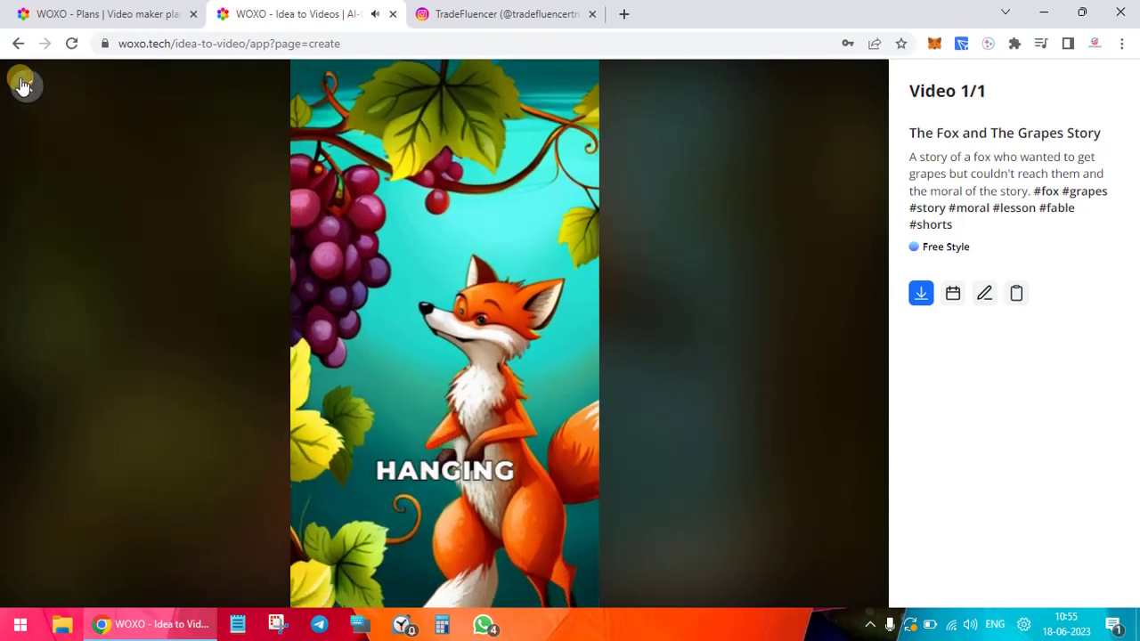
left_click(23, 85)
scroll(470, 384, "down", 1)
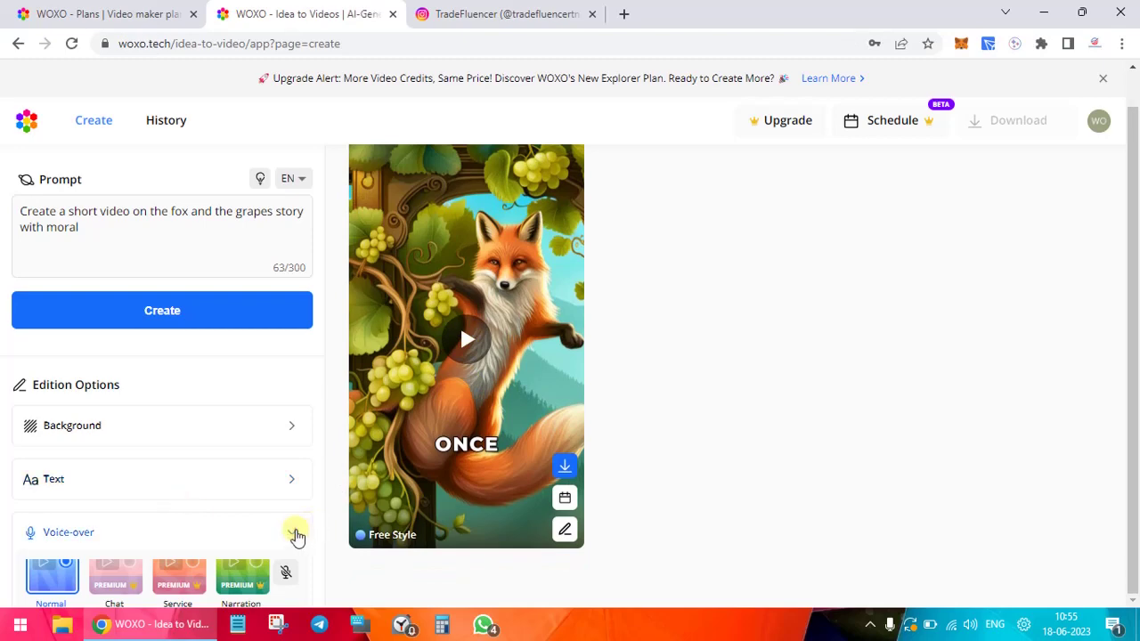
left_click(295, 532)
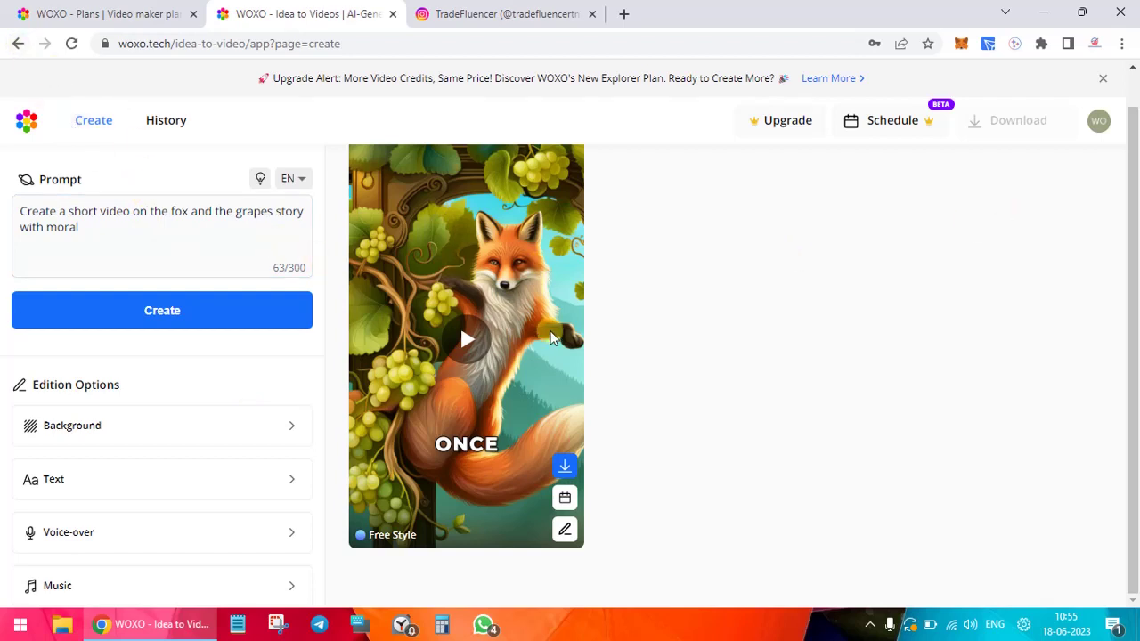
Add The Fox and The Grapes Story to the download list and request its download
right_click(550, 335)
left_click(565, 467)
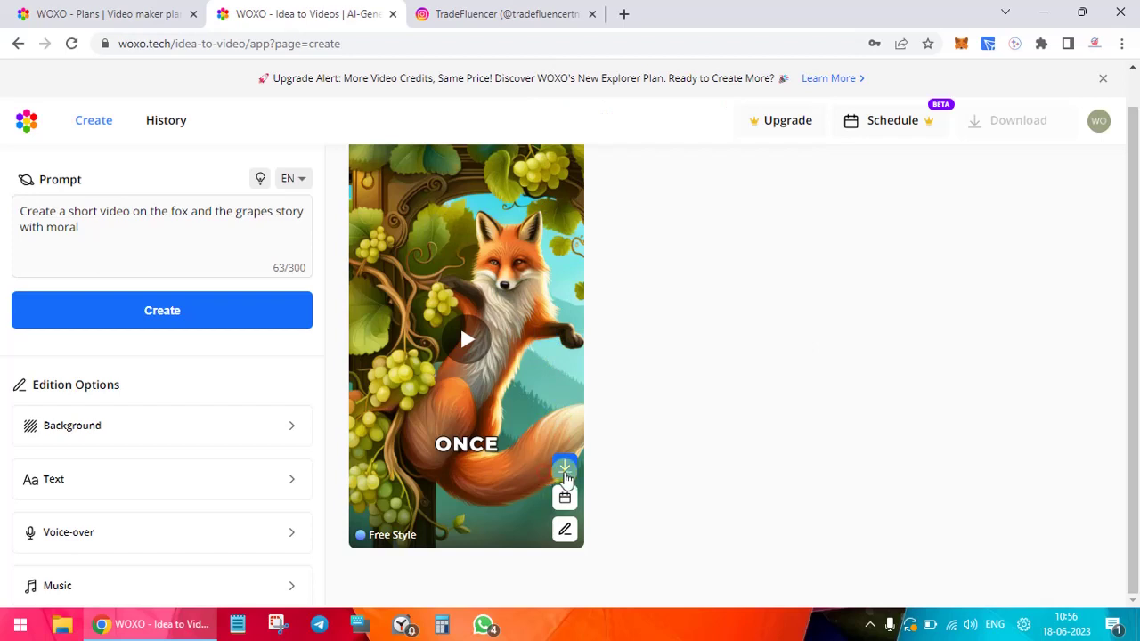
left_click(566, 470)
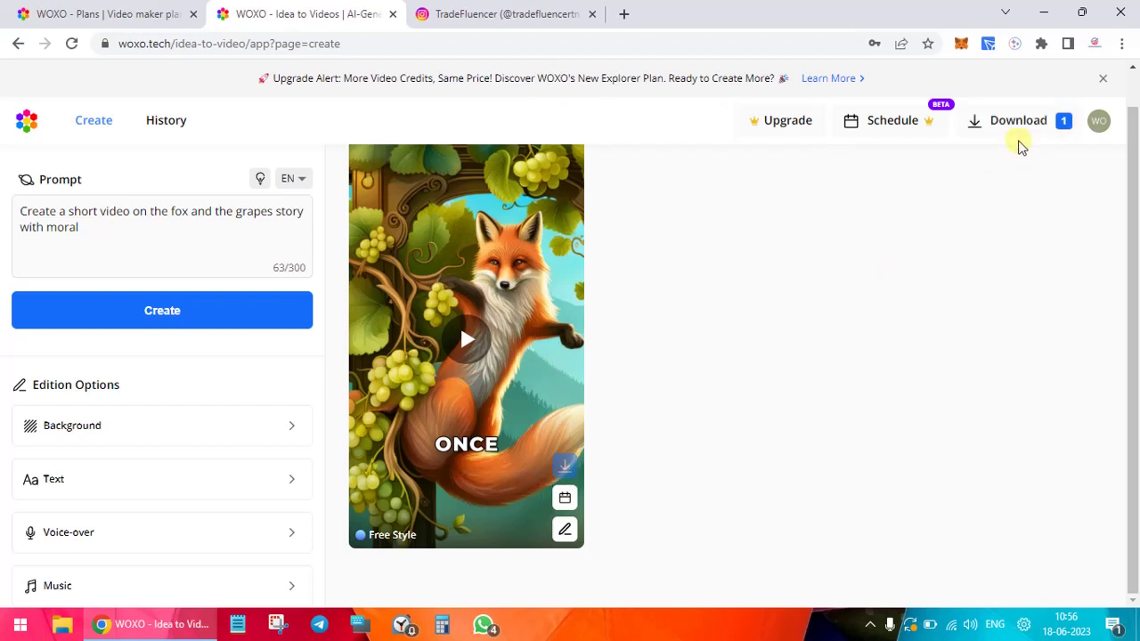
left_click(1016, 129)
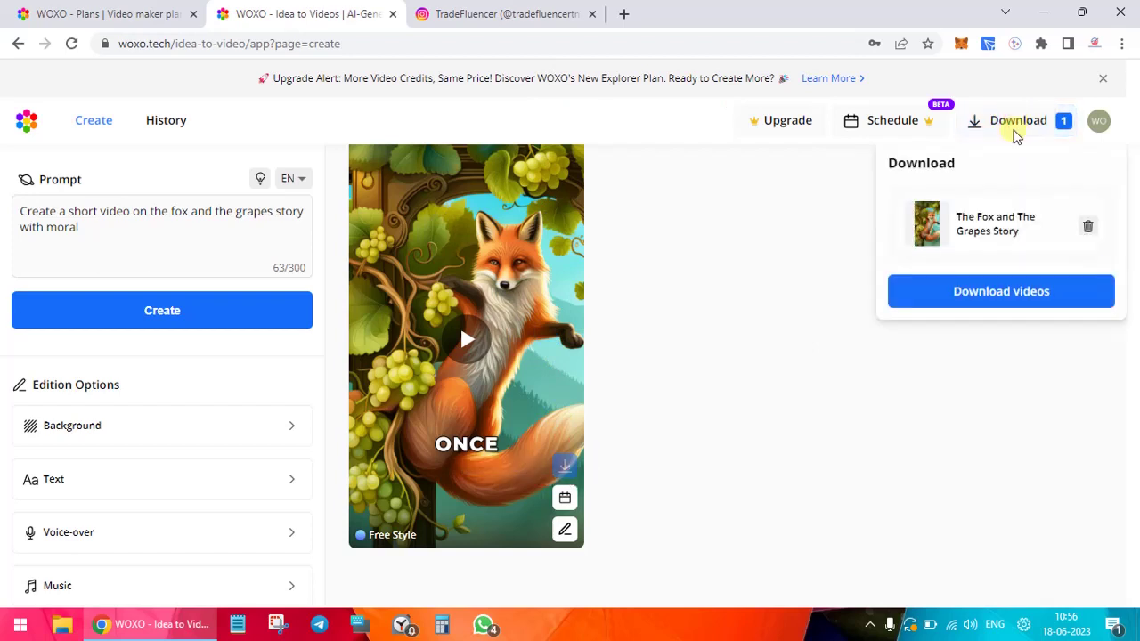
left_click(1004, 294)
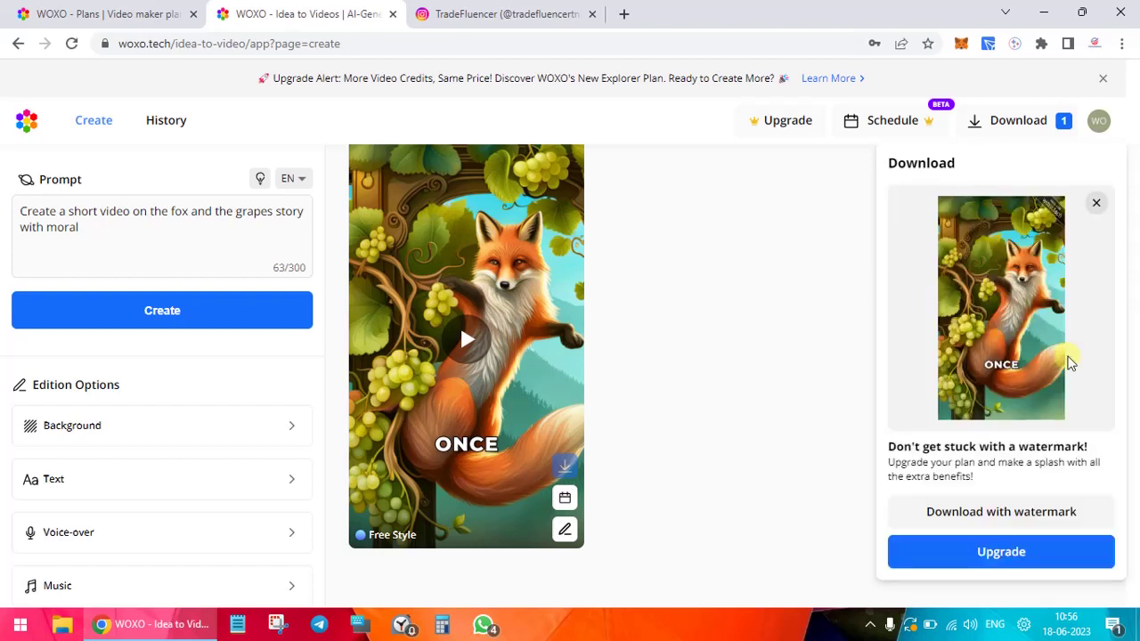
left_click(1009, 553)
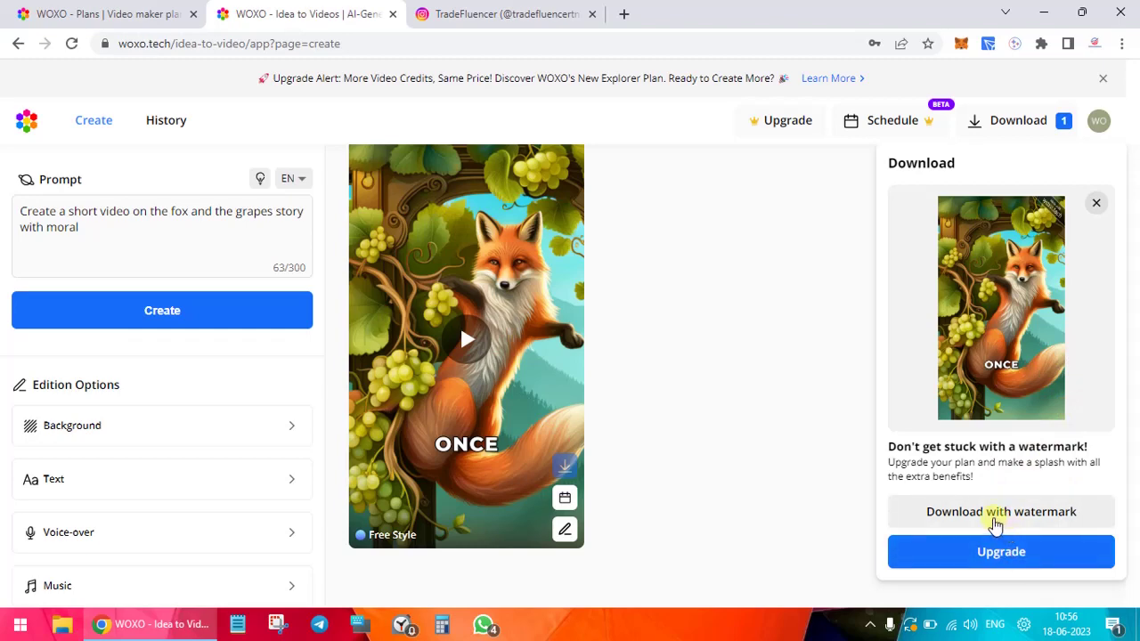
From the WOXO Plans tab, open Text to Videos under AI Video Tools
left_click(481, 14)
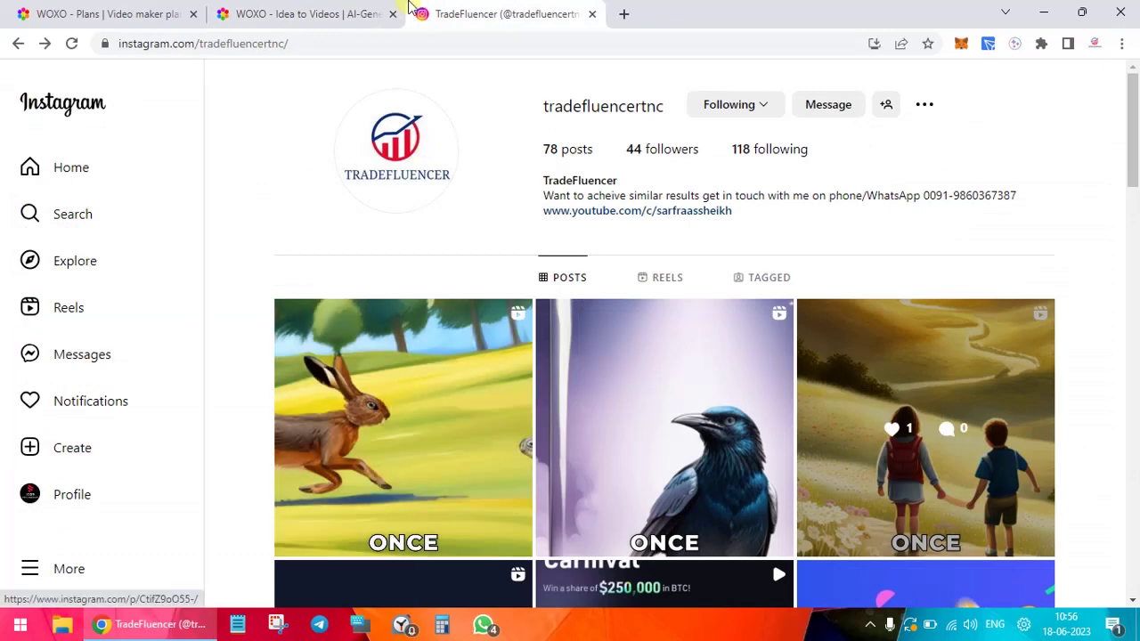
left_click(316, 9)
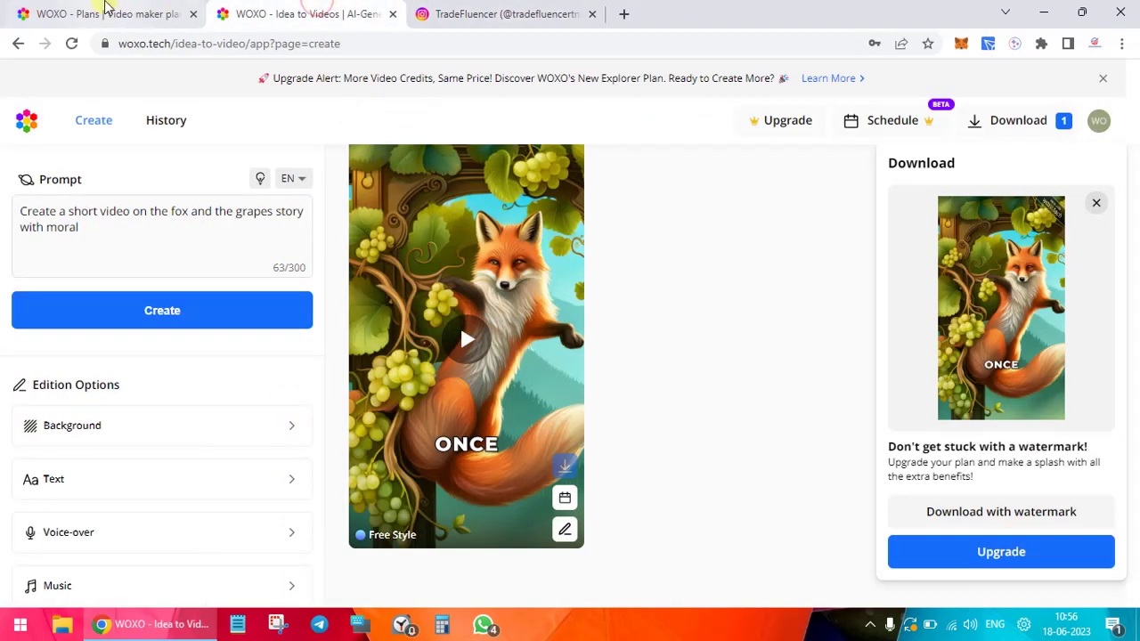
left_click(105, 8)
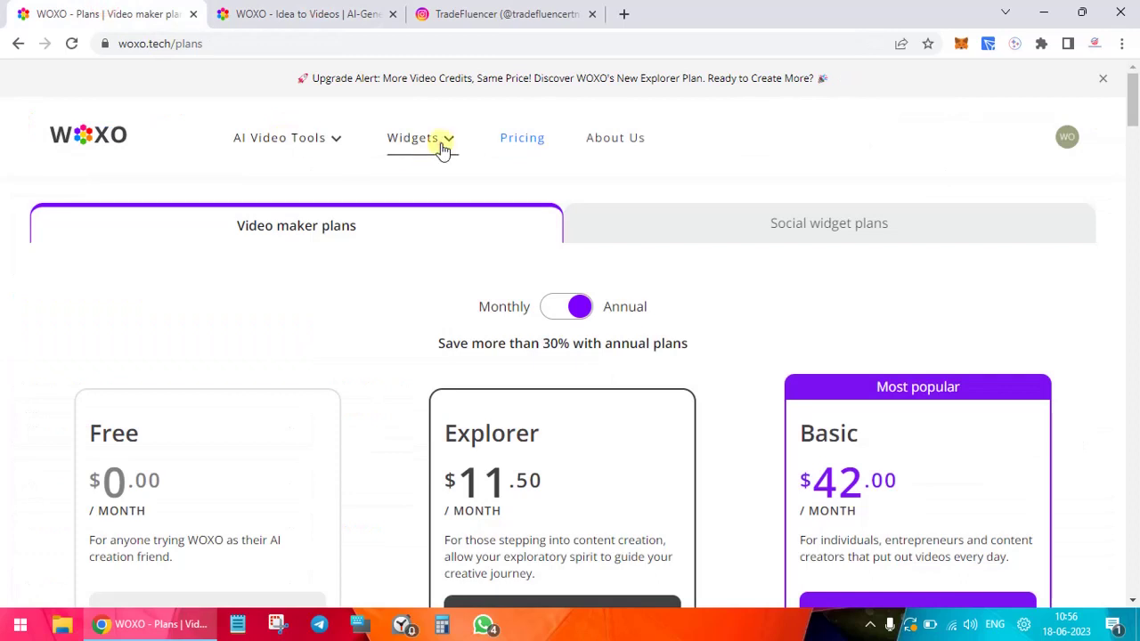
mouse_move(439, 147)
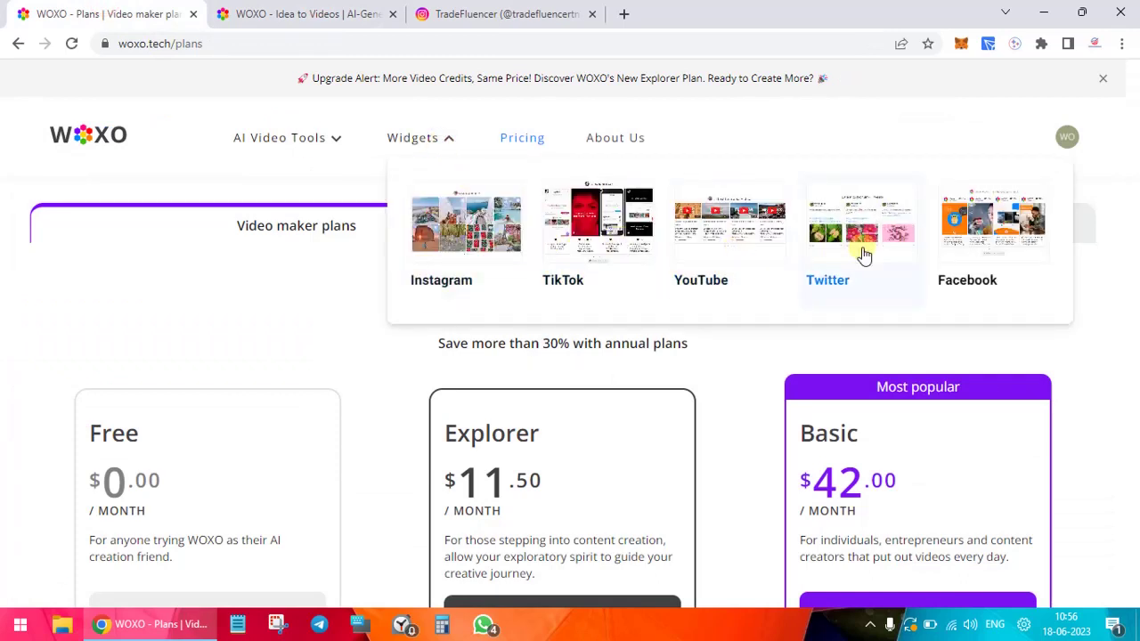
left_click(317, 138)
left_click(340, 143)
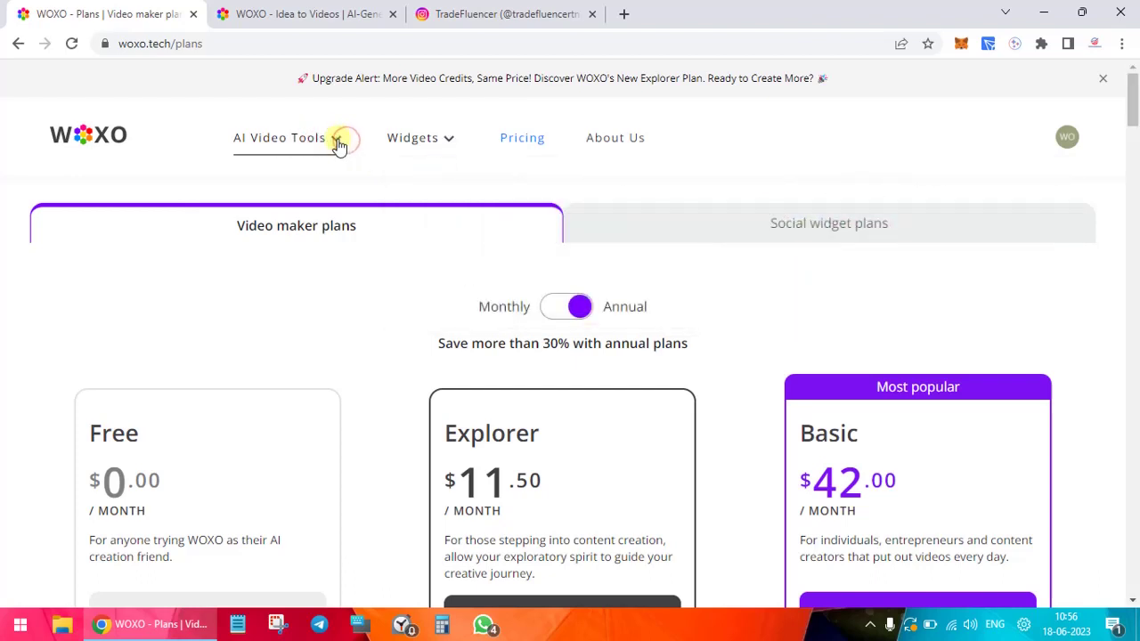
left_click(468, 235)
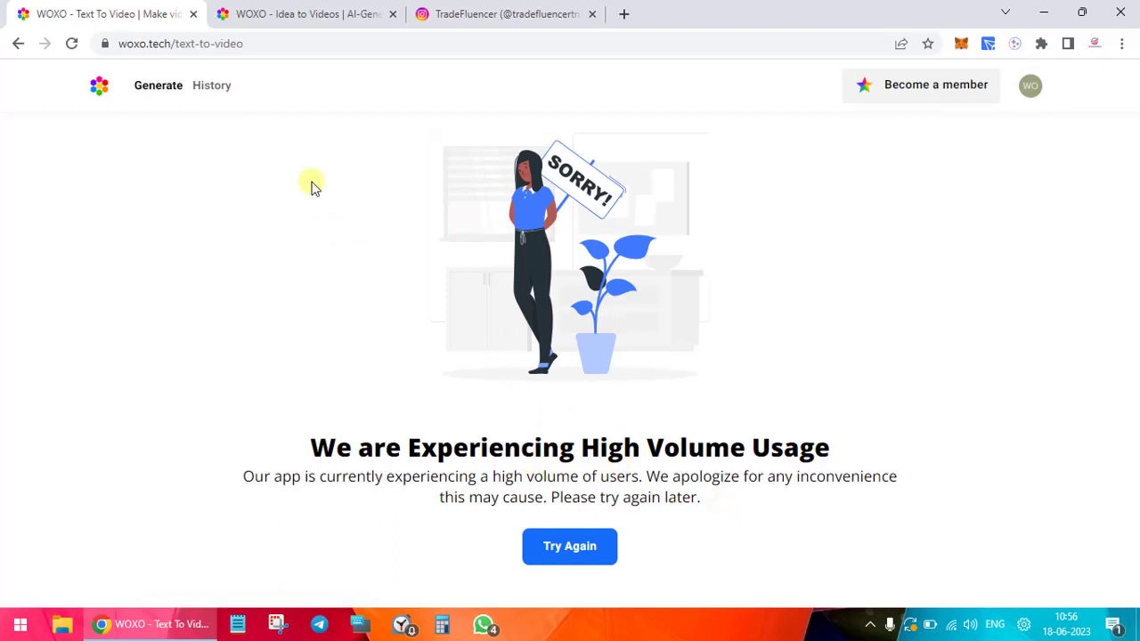
Go back to the pricing plans page, then return to the 'WOXO - Idea to Videos' fox video tab
left_click(17, 49)
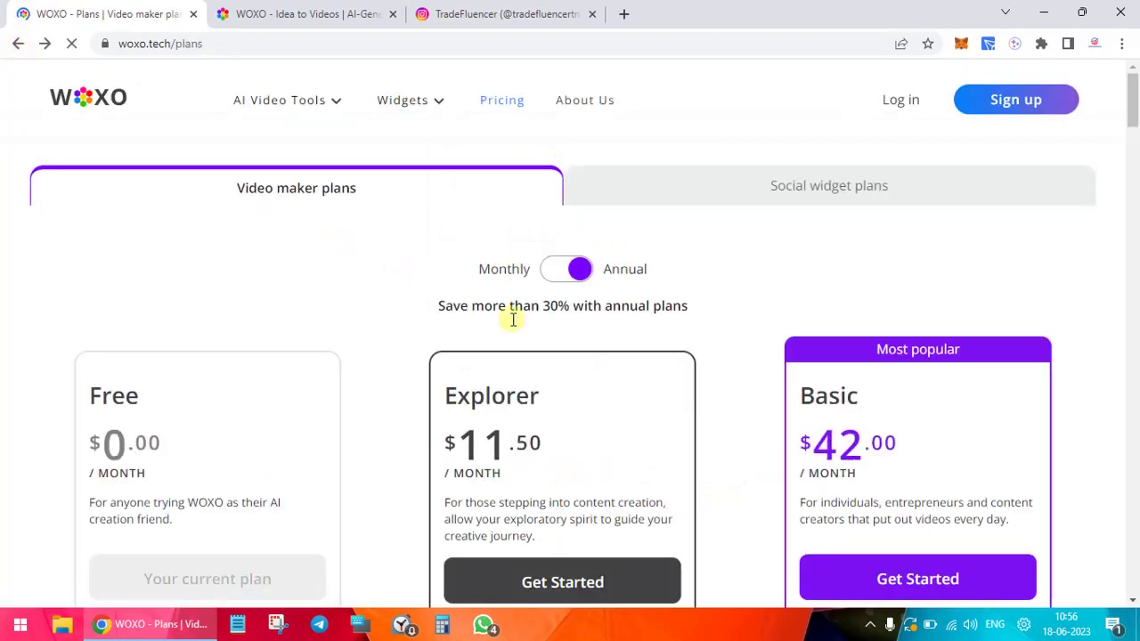
scroll(513, 319, "down", 6)
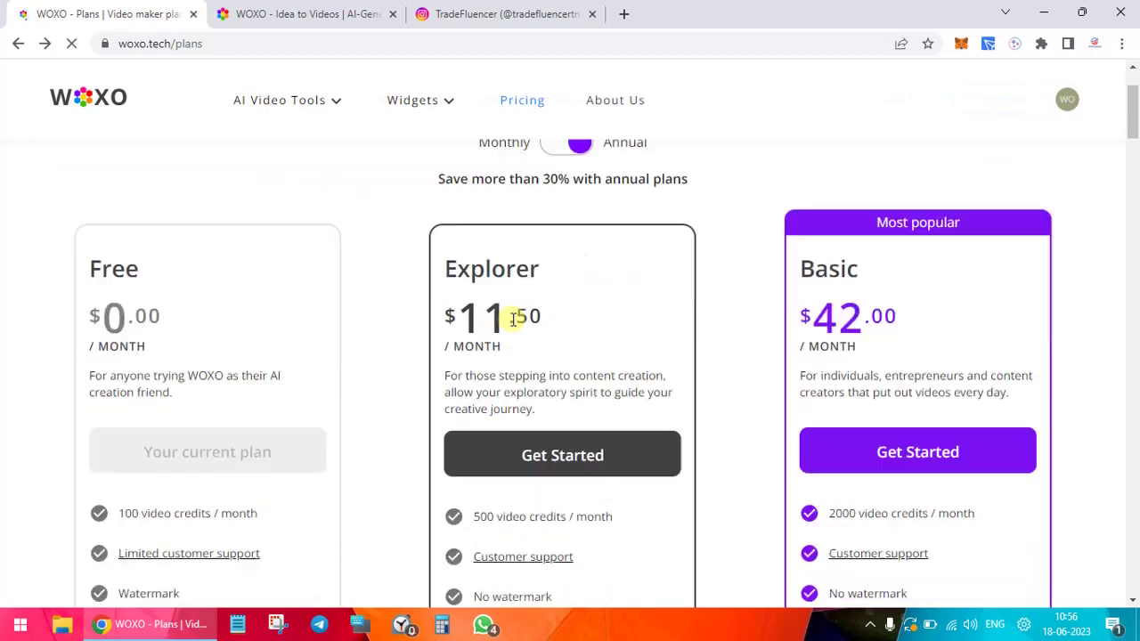
scroll(513, 318, "up", 6)
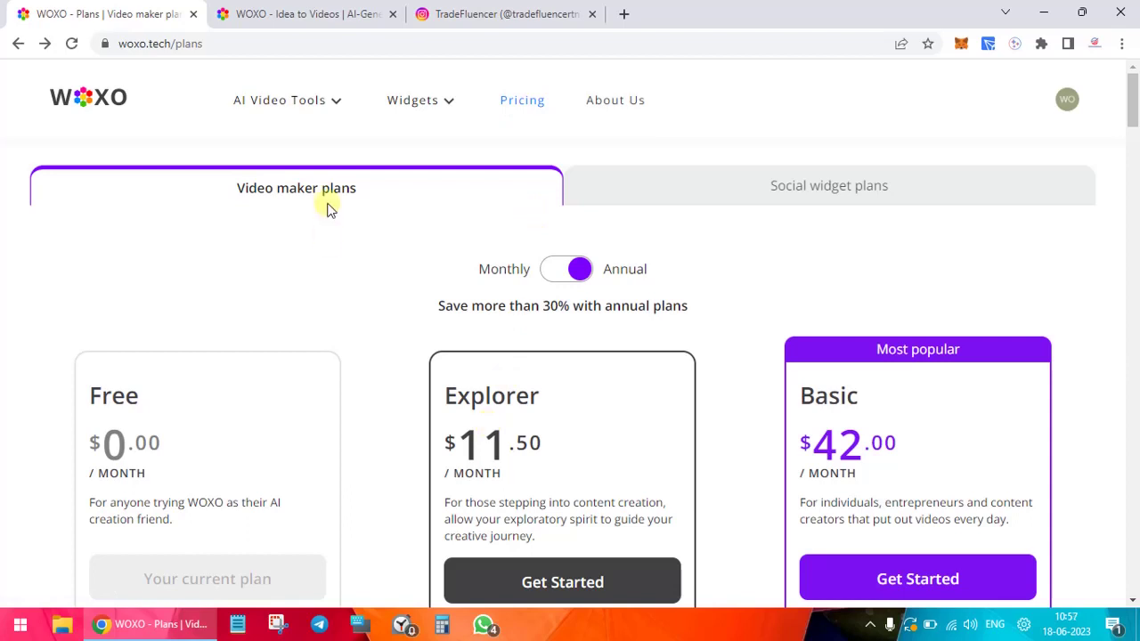
left_click(326, 13)
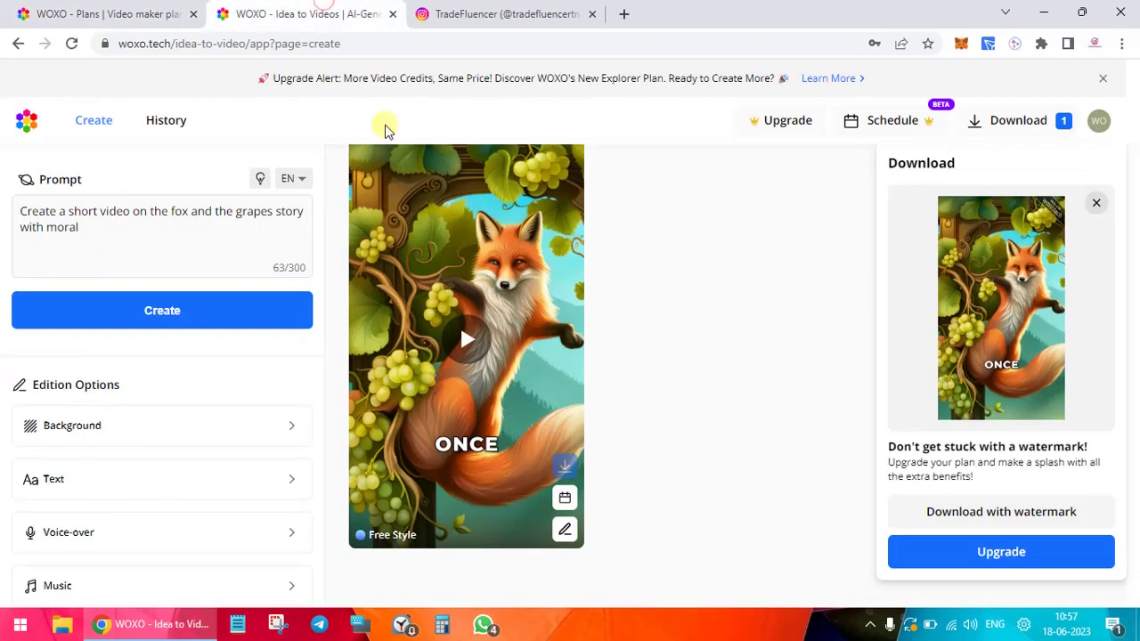